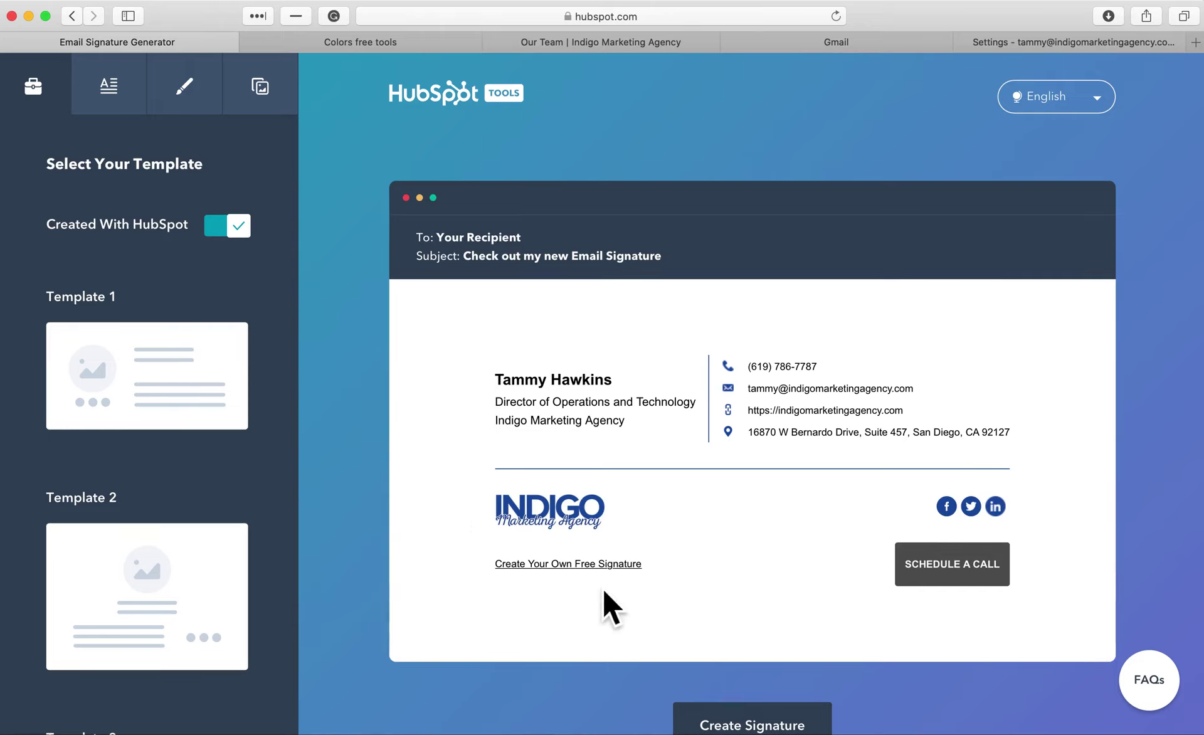
Turn off the Created With HubSpot branding for the email signature
click(237, 233)
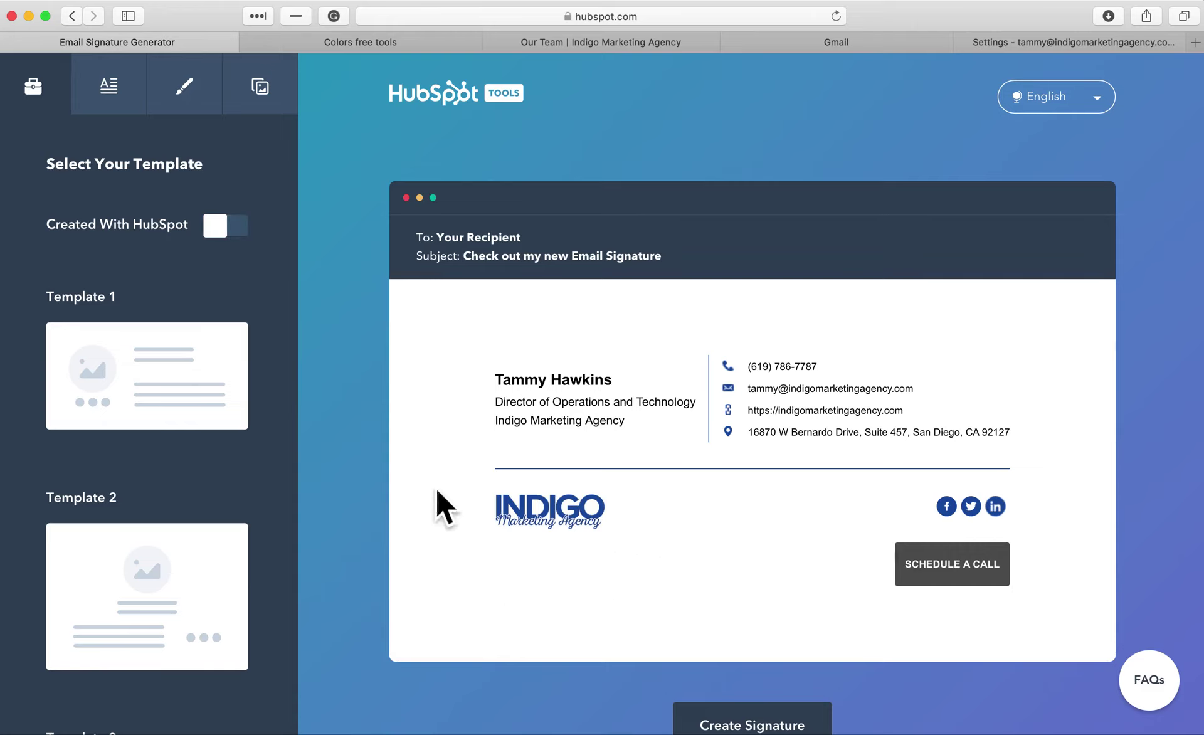
Review the signature details, including name, job title, company, phone, website, email, address and social link fields
click(141, 95)
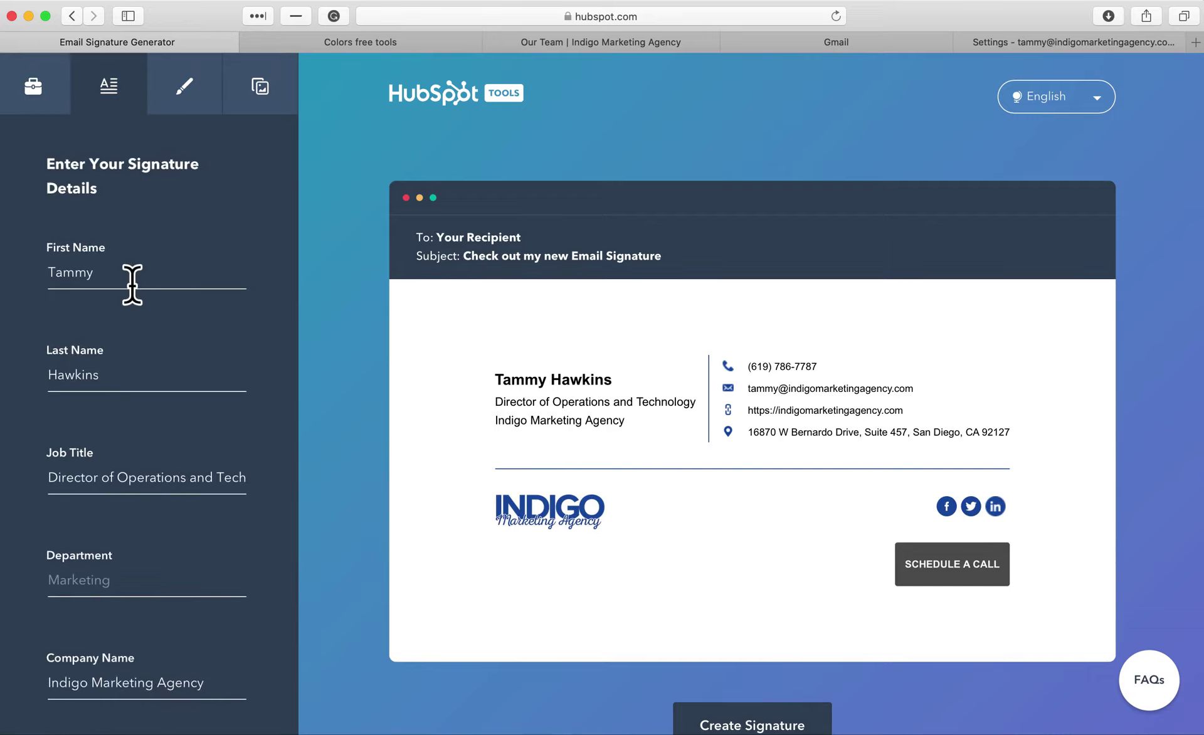
scroll(129, 277, down, 3)
scroll(132, 286, down, 5)
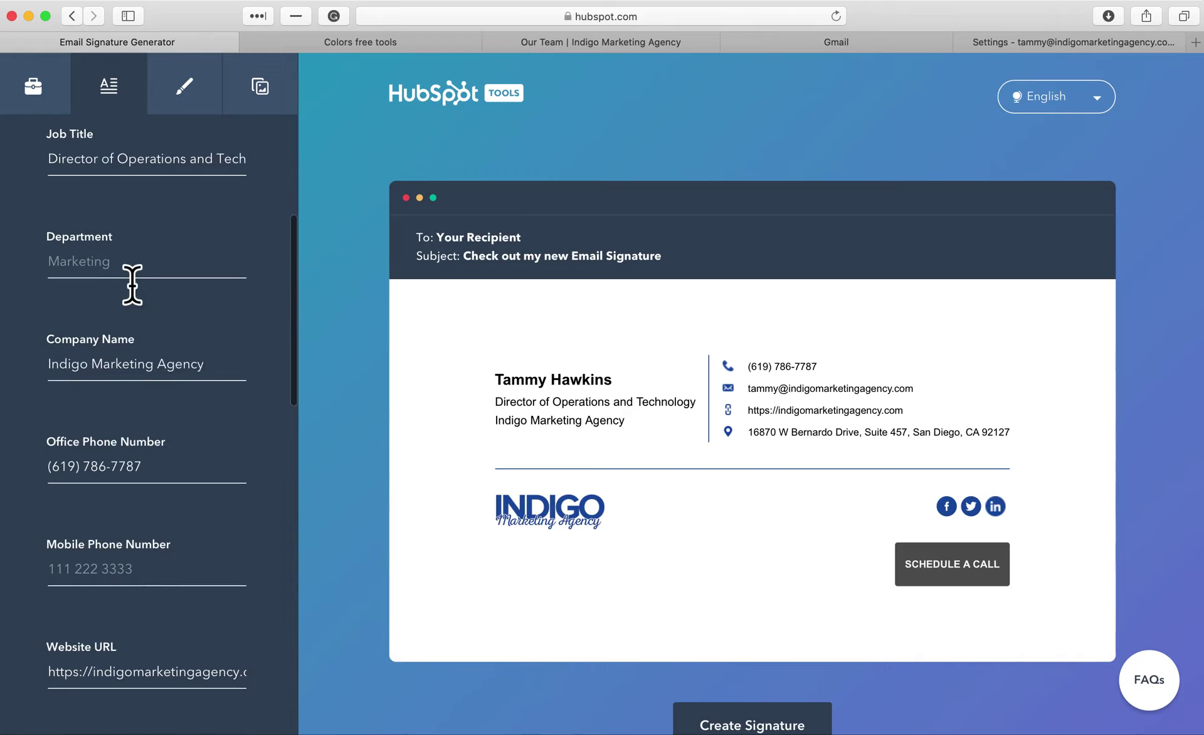
scroll(131, 285, down, 3)
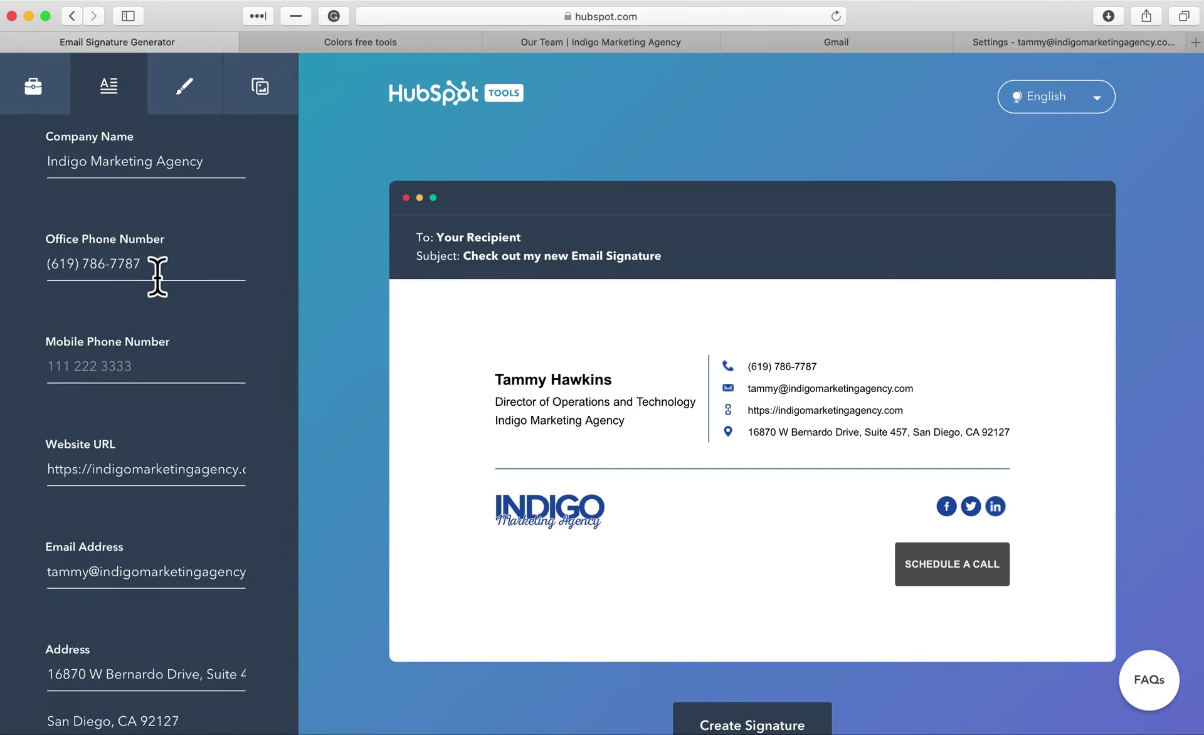
scroll(176, 492, down, 3)
scroll(164, 483, down, 3)
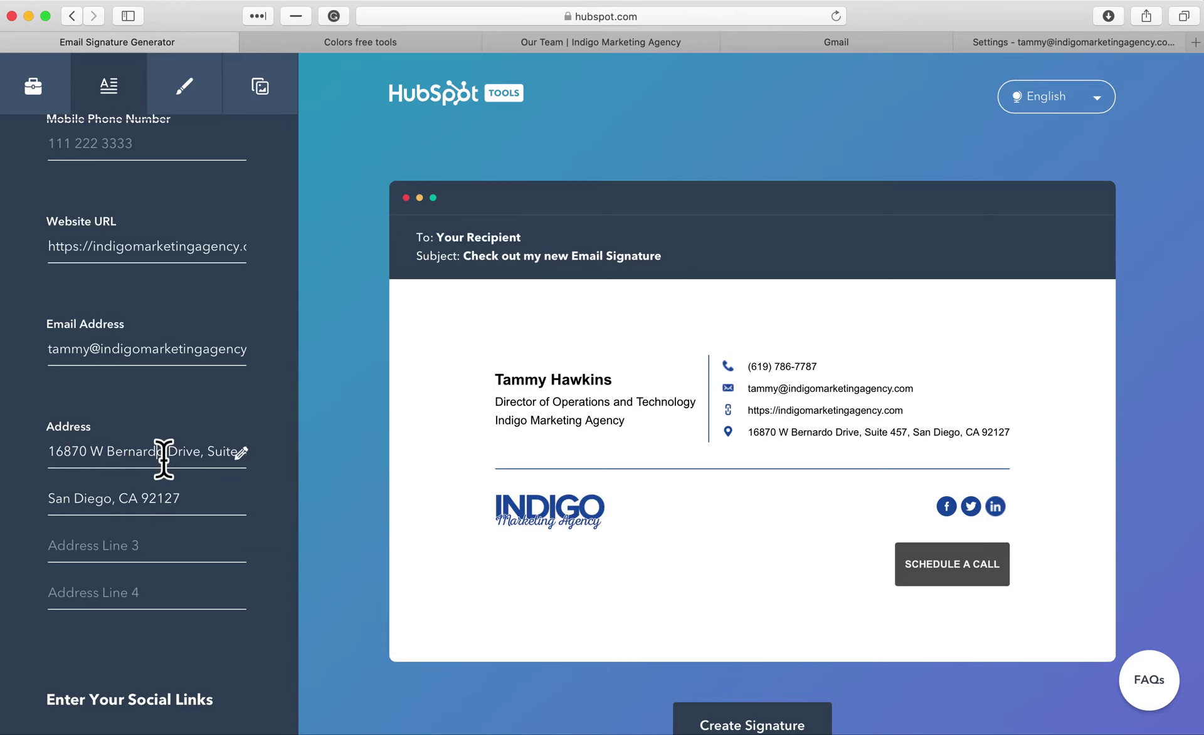
scroll(173, 525, down, 6)
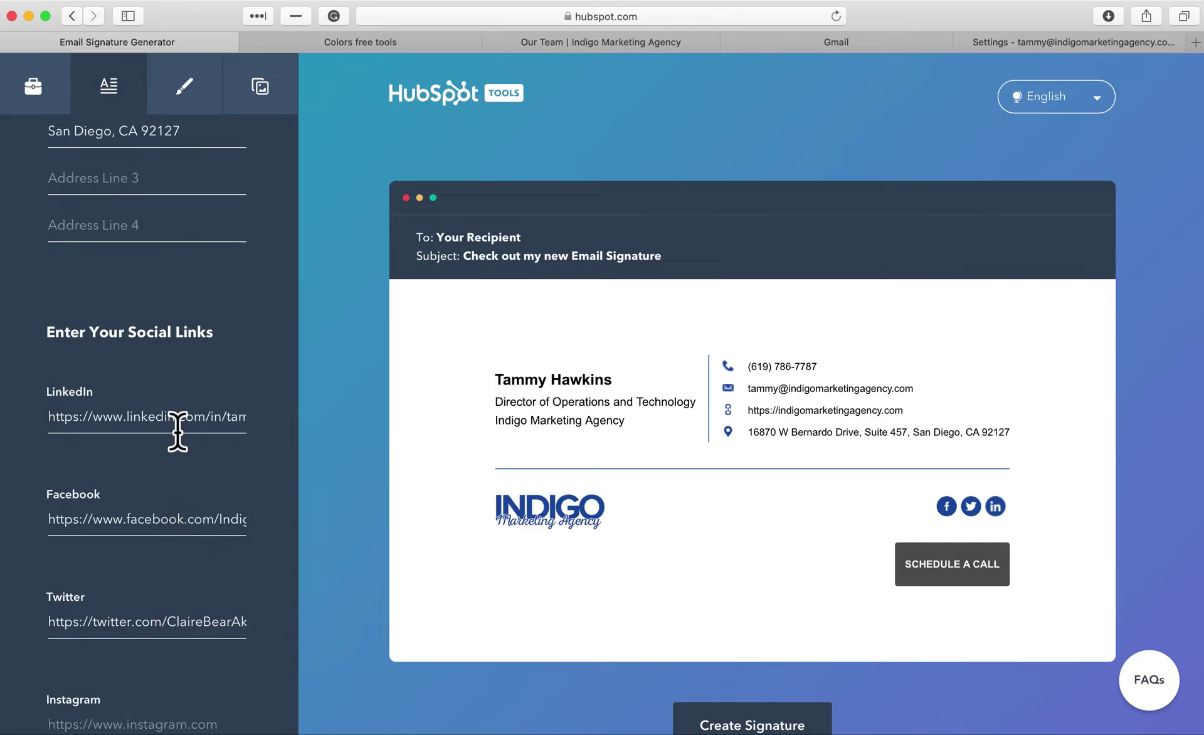
scroll(177, 431, down, 1)
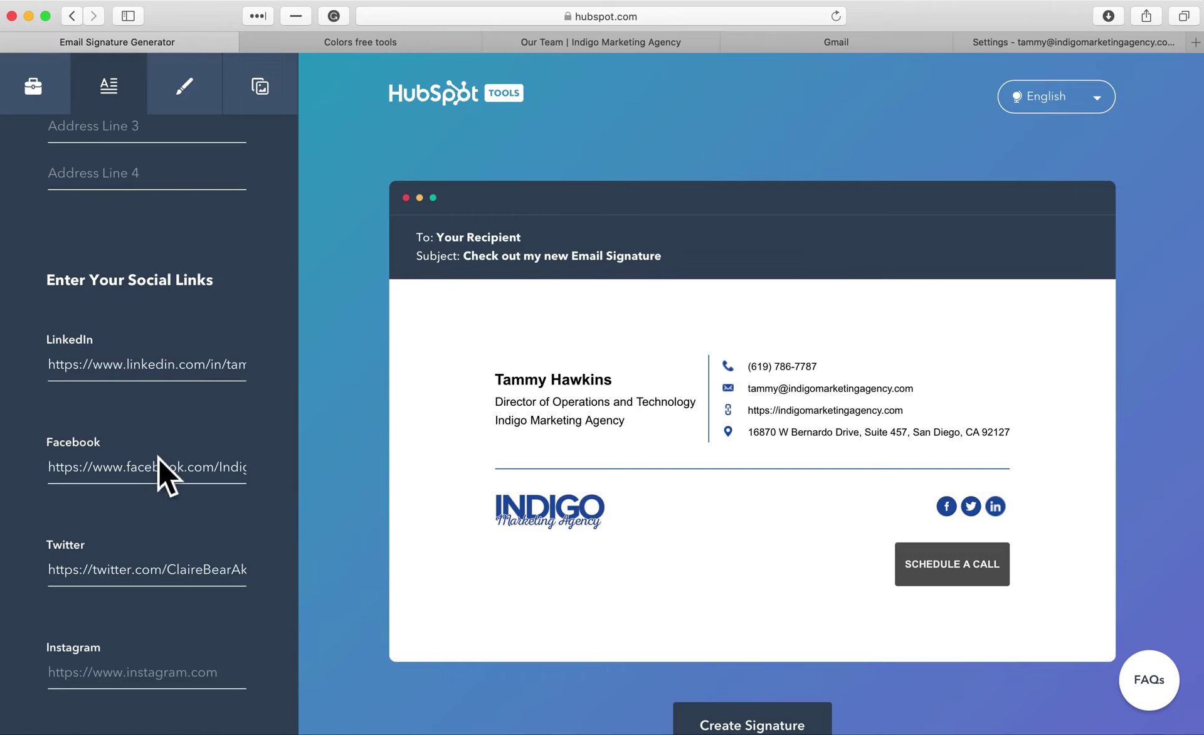
scroll(148, 575, down, 5)
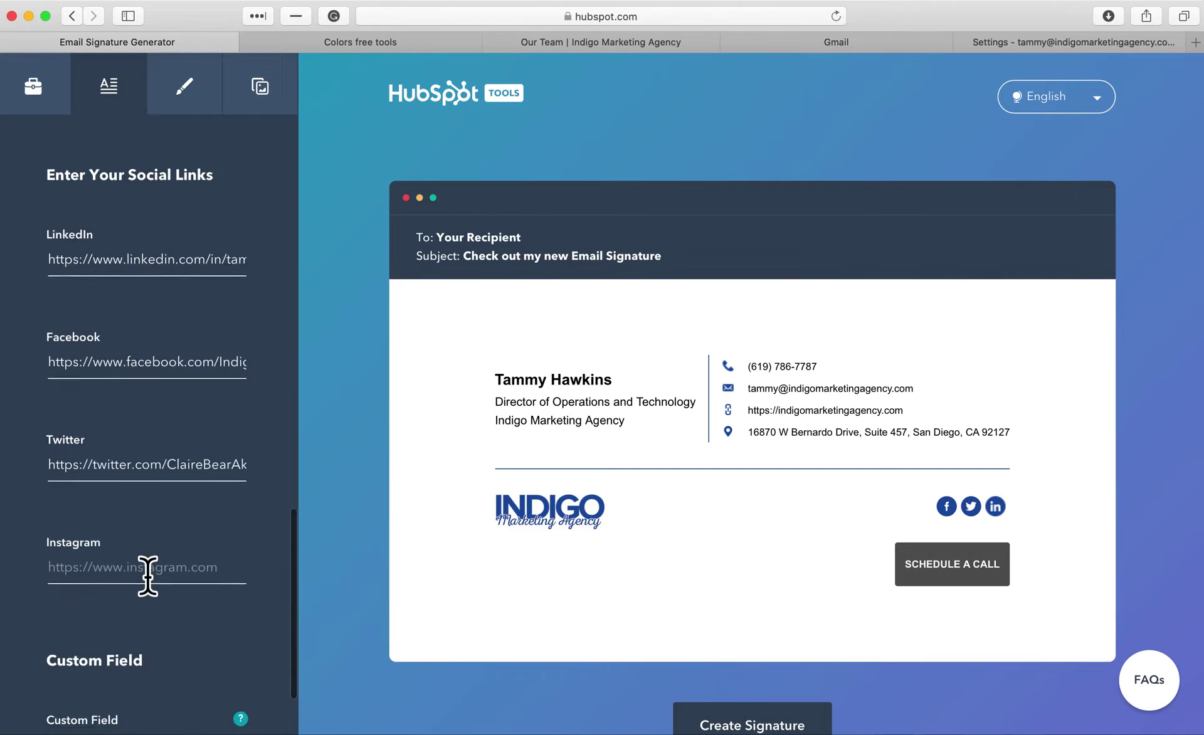
scroll(146, 567, up, 4)
scroll(146, 566, up, 10)
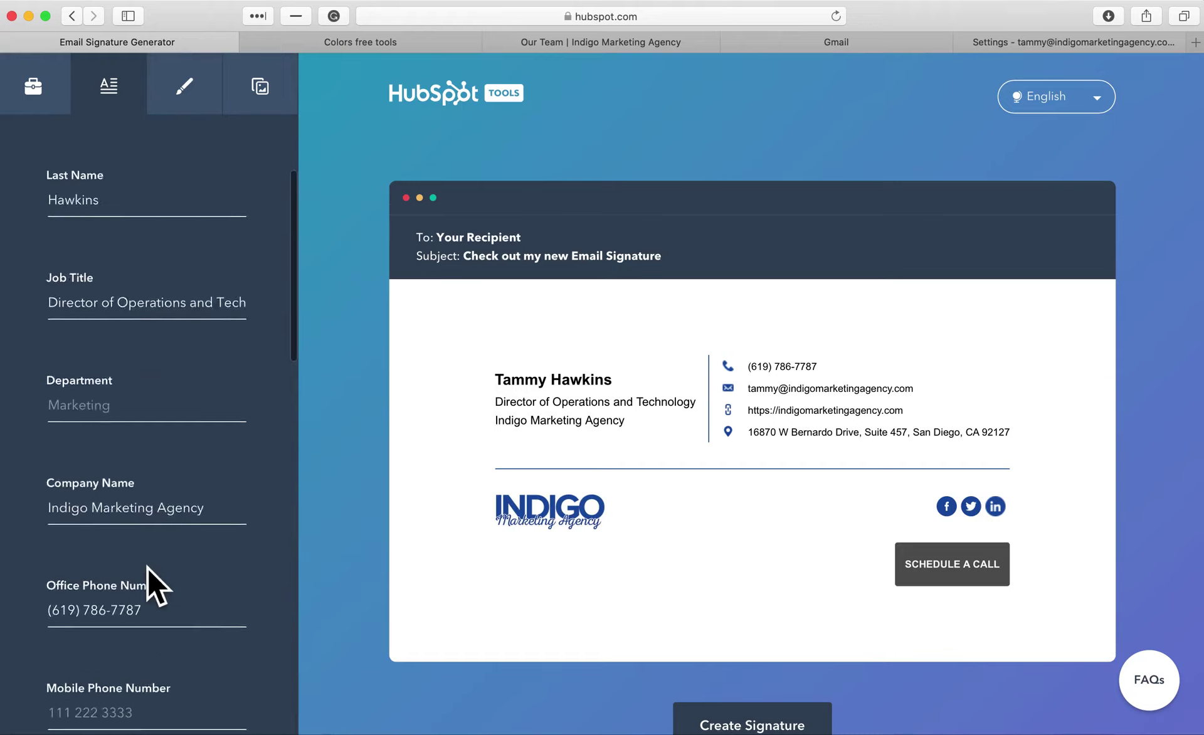
Check the signature's theme, text and link color settings and look at the PineTools color tools page
click(212, 121)
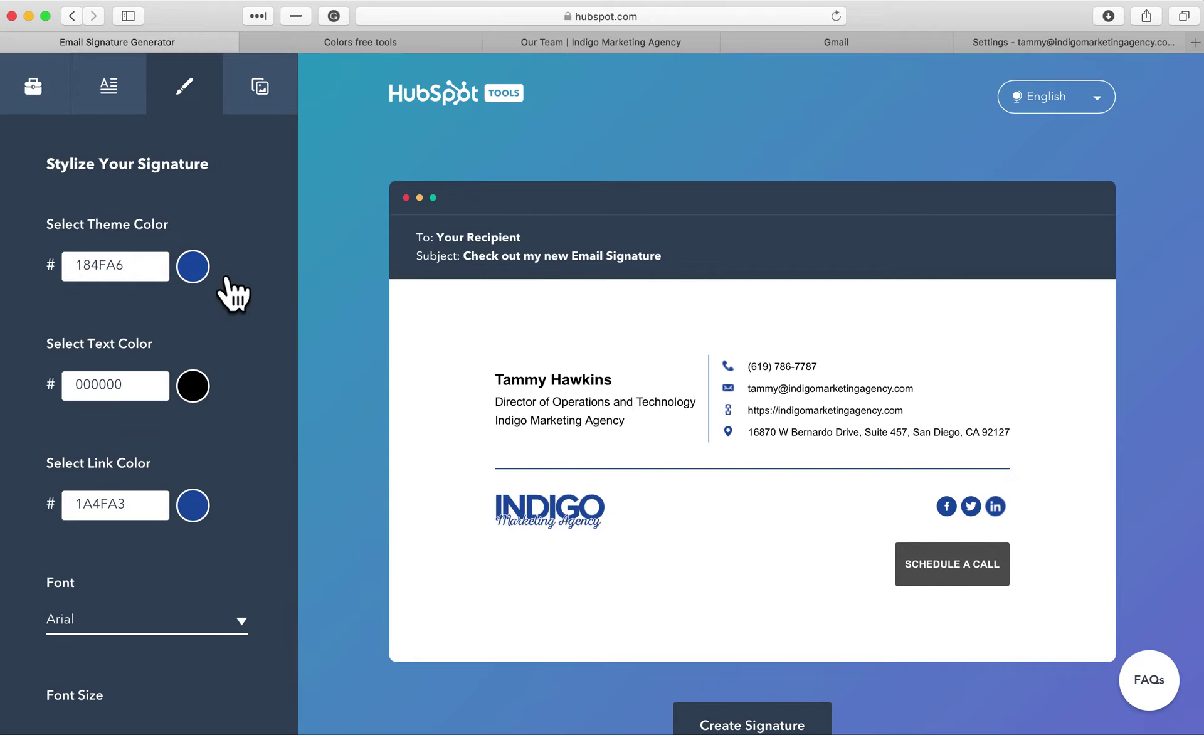
scroll(231, 409, down, 1)
scroll(231, 409, up, 1)
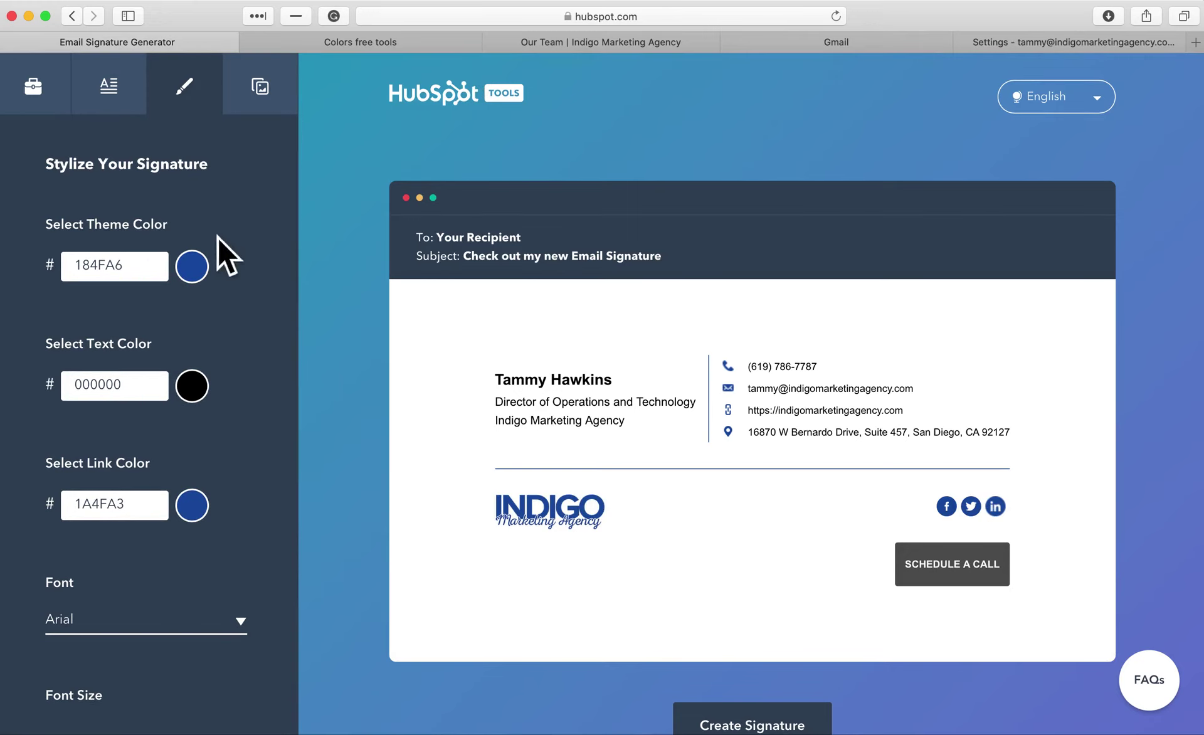
click(384, 46)
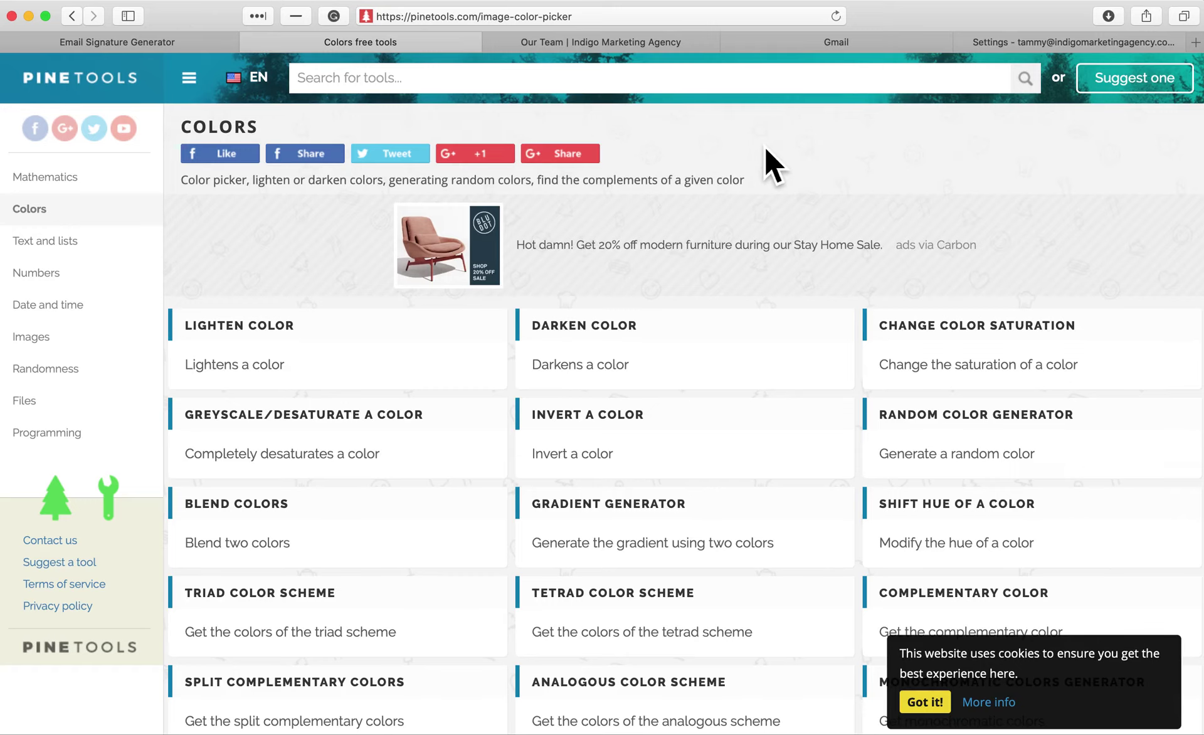
click(205, 43)
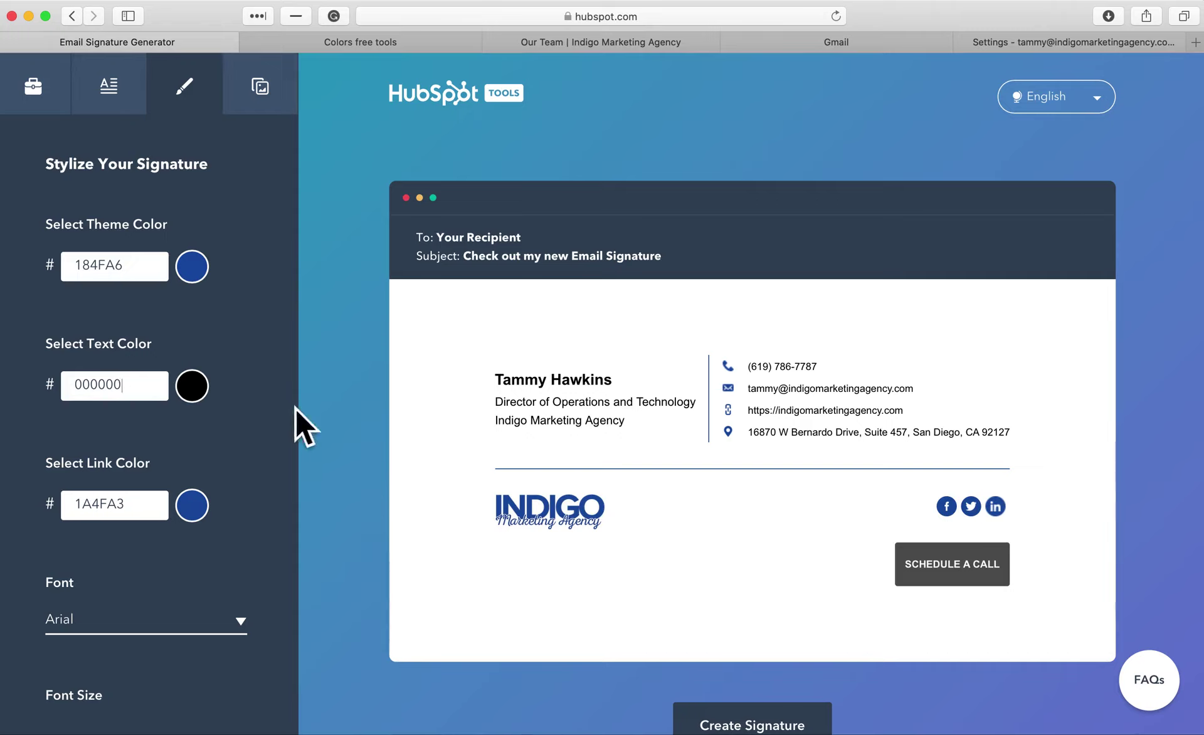
Set the signature's text color to 555555 and check the shade in its color picker
double_click(160, 395)
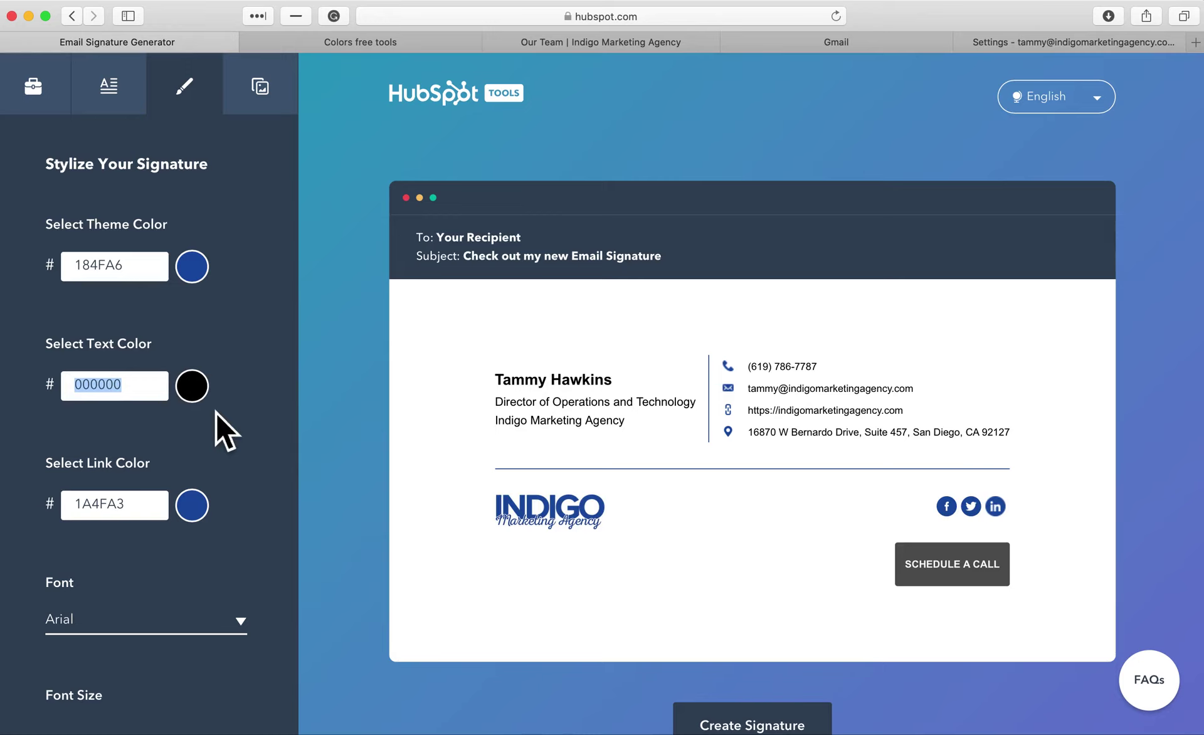
text(555555)
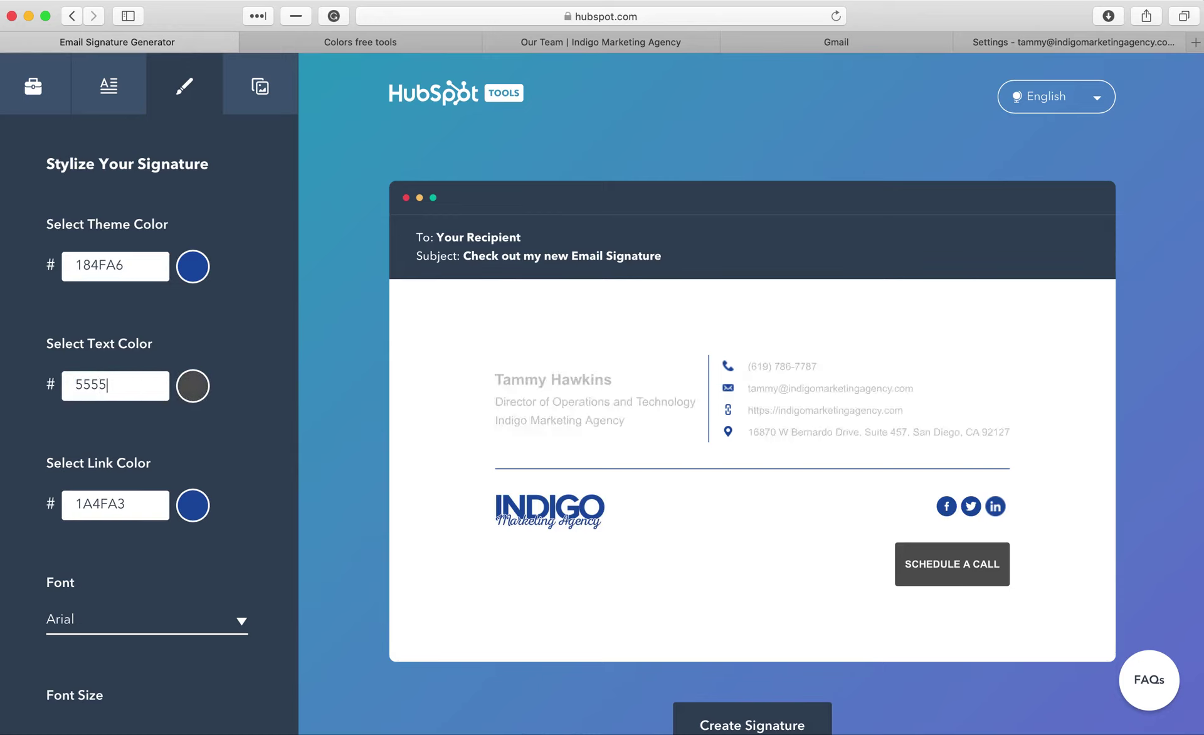
click(193, 385)
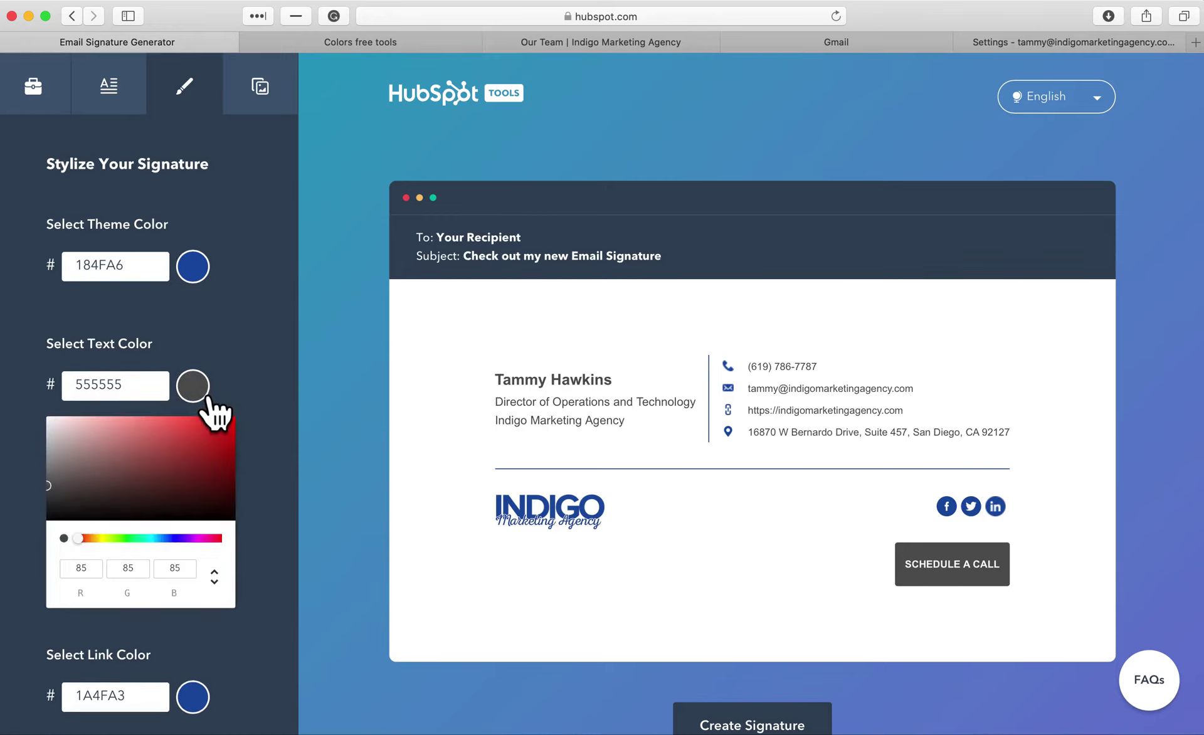
click(245, 368)
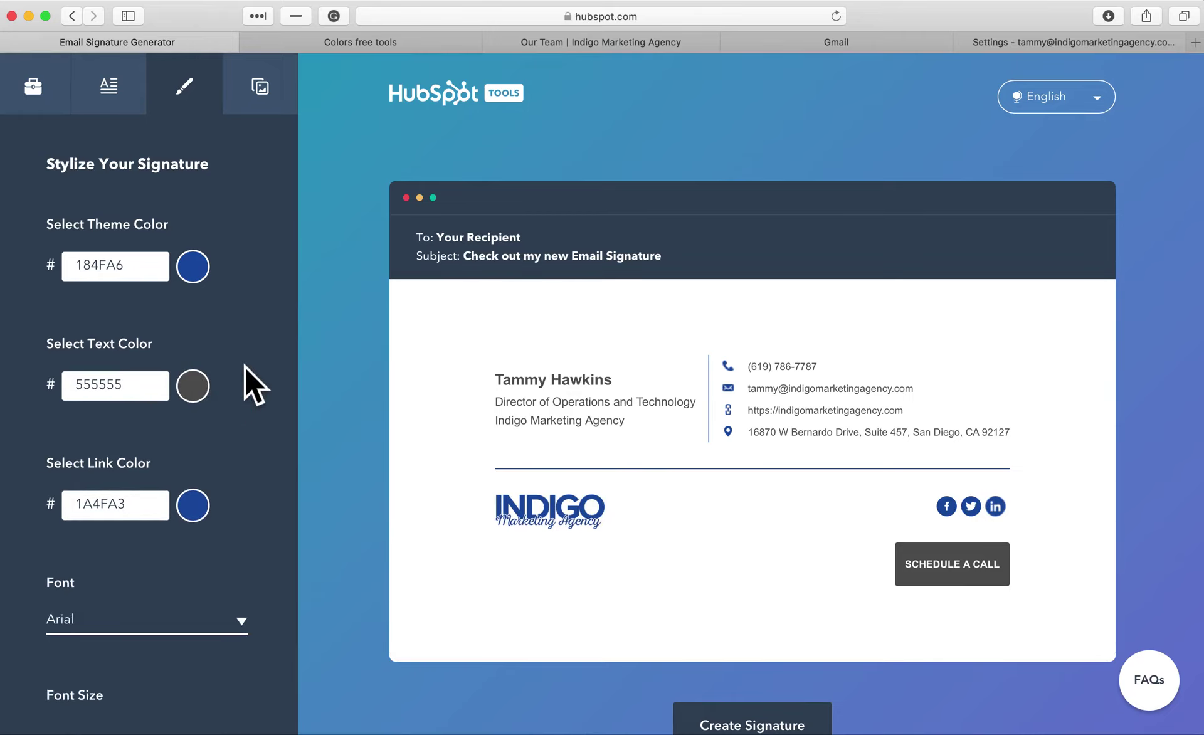
Look over the signature's font and font size settings, leaving the size at medium
scroll(219, 570, down, 3)
scroll(220, 570, up, 3)
scroll(236, 594, down, 3)
mouse_move(175, 603)
mouse_down()
mouse_move(67, 602)
mouse_move(181, 601)
mouse_up()
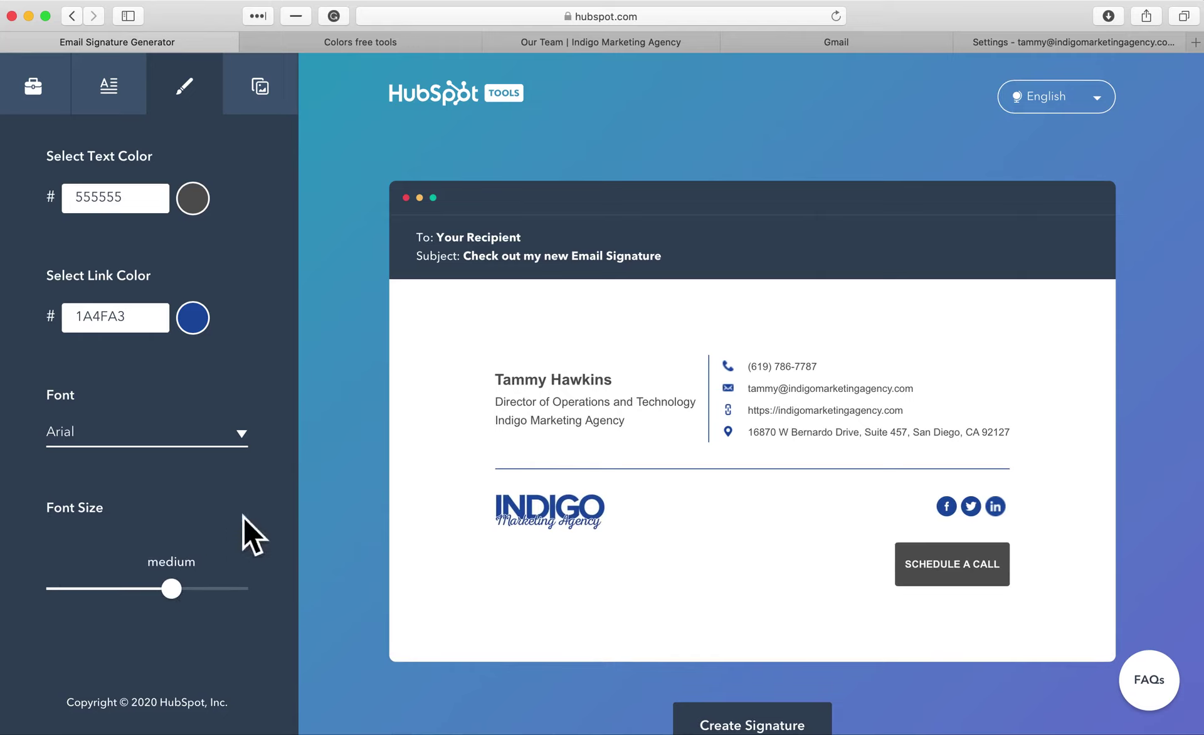
Open the custom signature image settings and examine the Profile Picture and Company Logo address fields
click(283, 103)
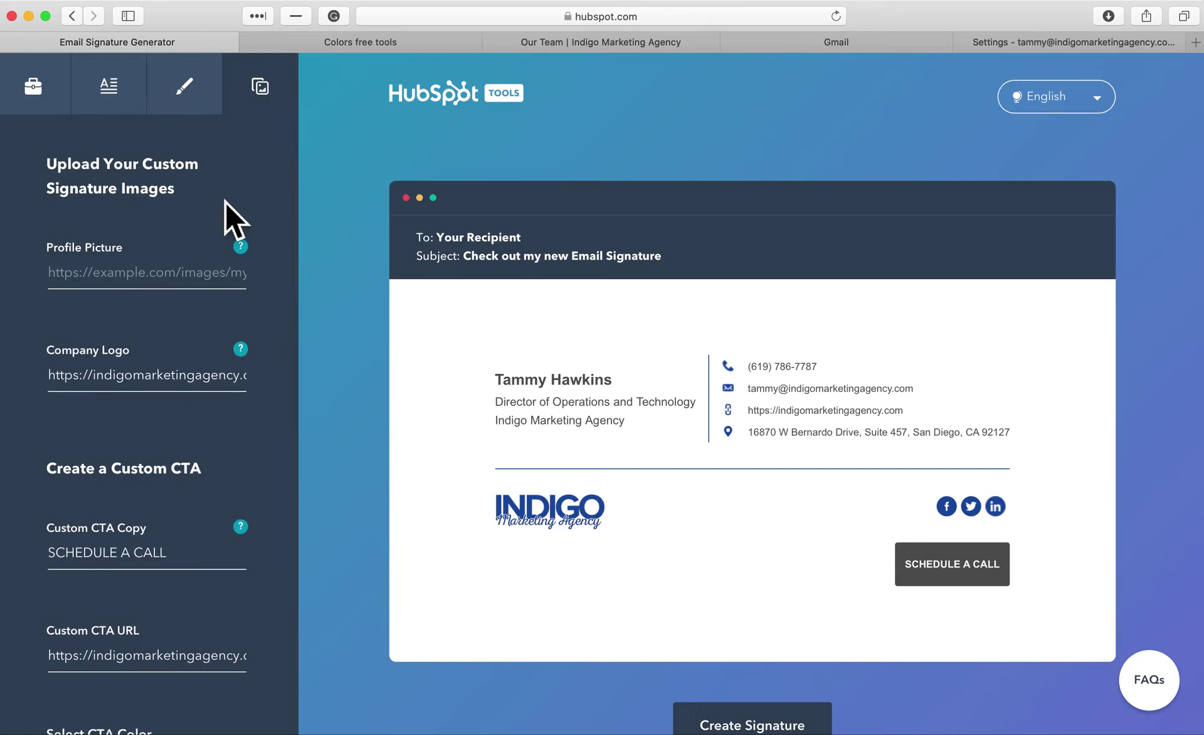
click(191, 288)
click(182, 386)
click(178, 384)
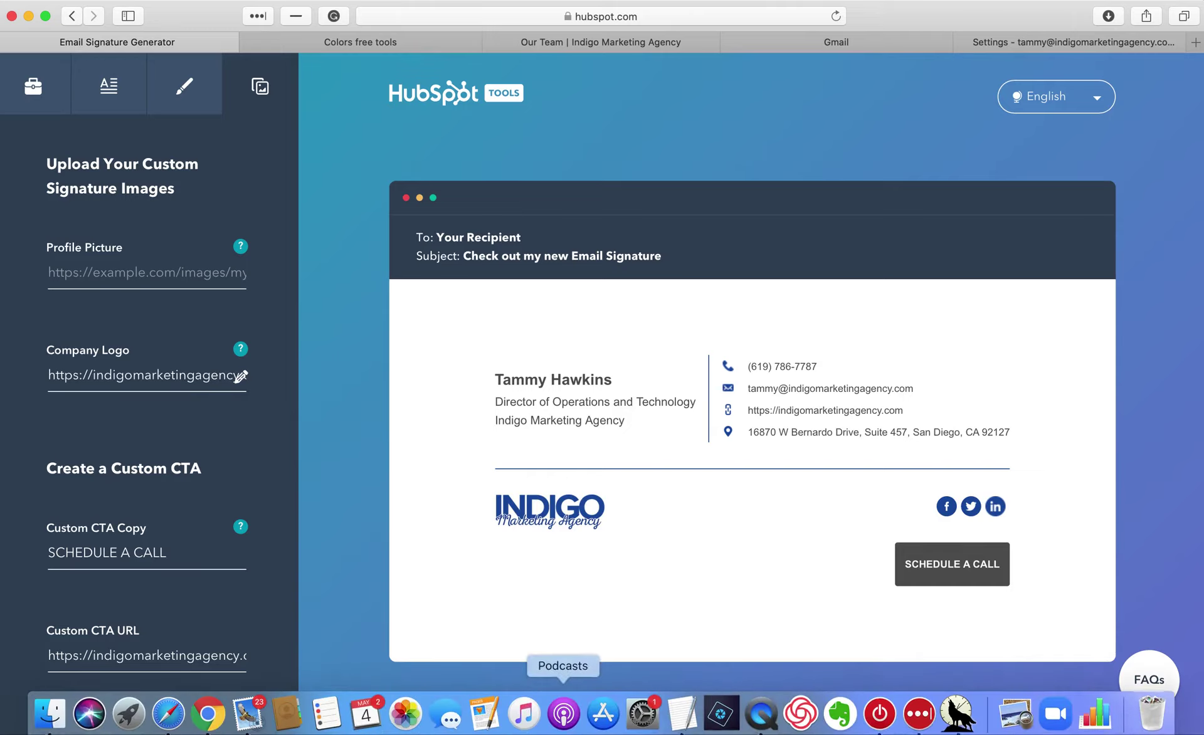
Switch to the email signature source info document, copy the indigo-1.jpg link, and select the Company Logo address in the signature generator
click(682, 713)
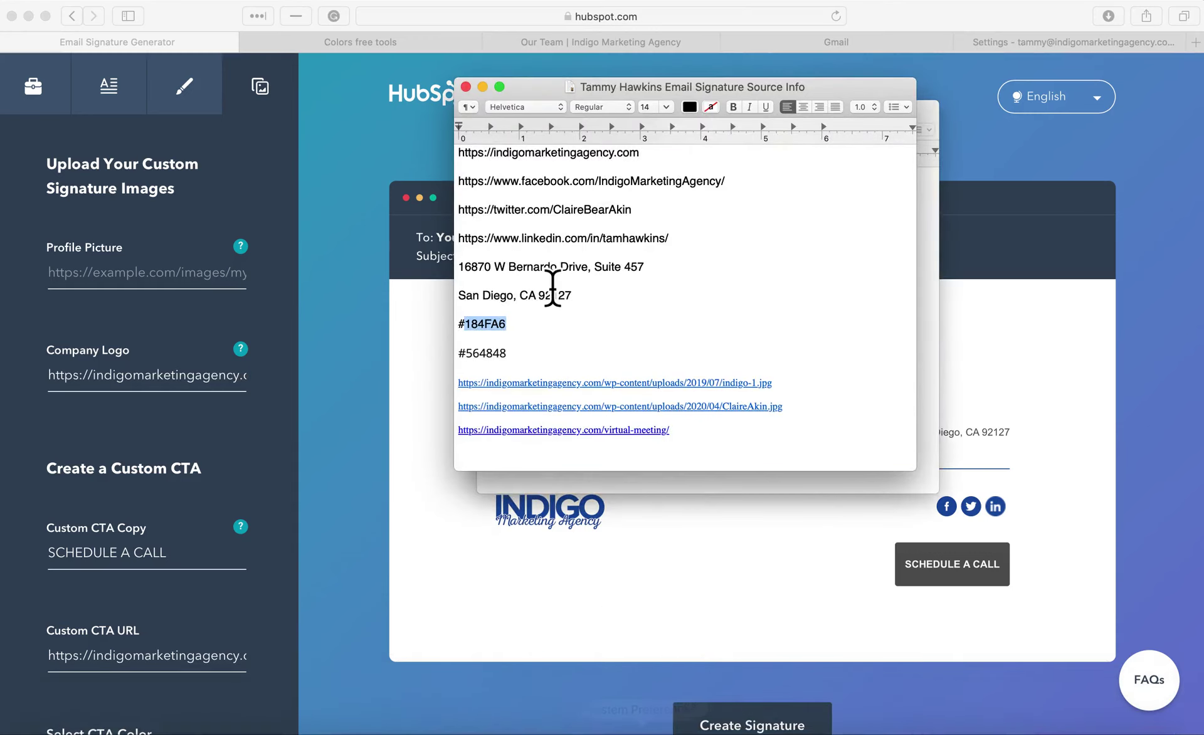
click(771, 349)
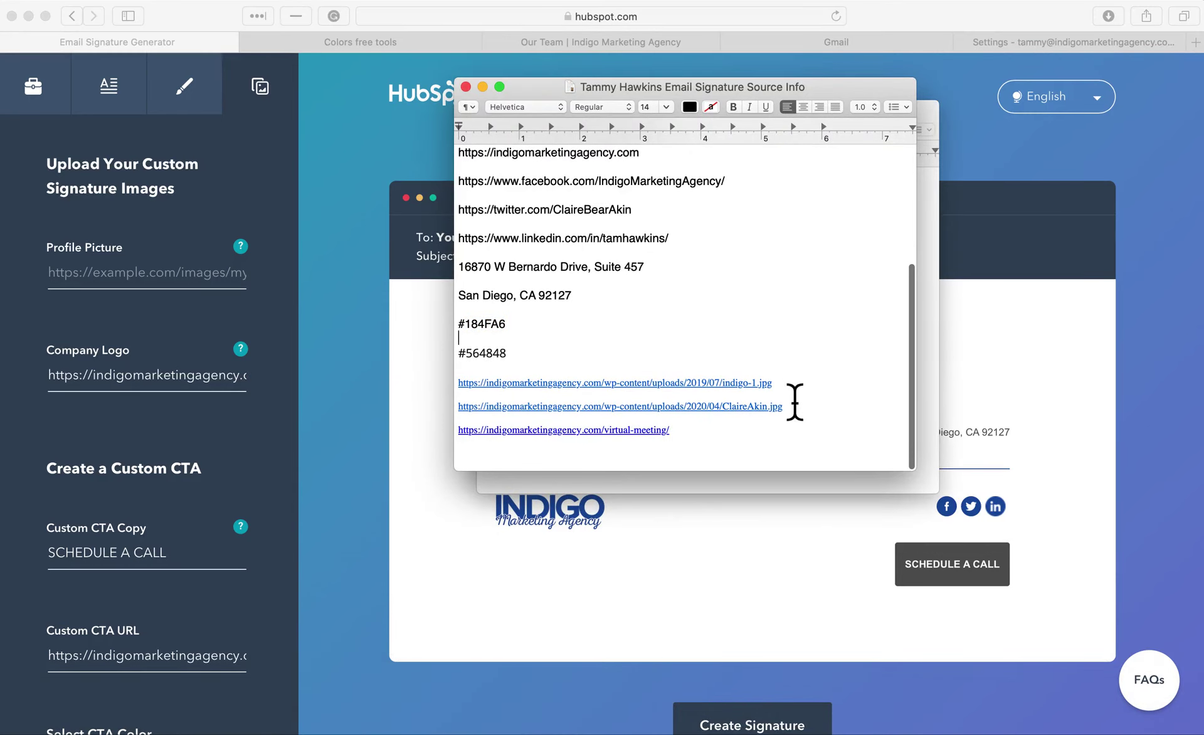
triple_click(585, 384)
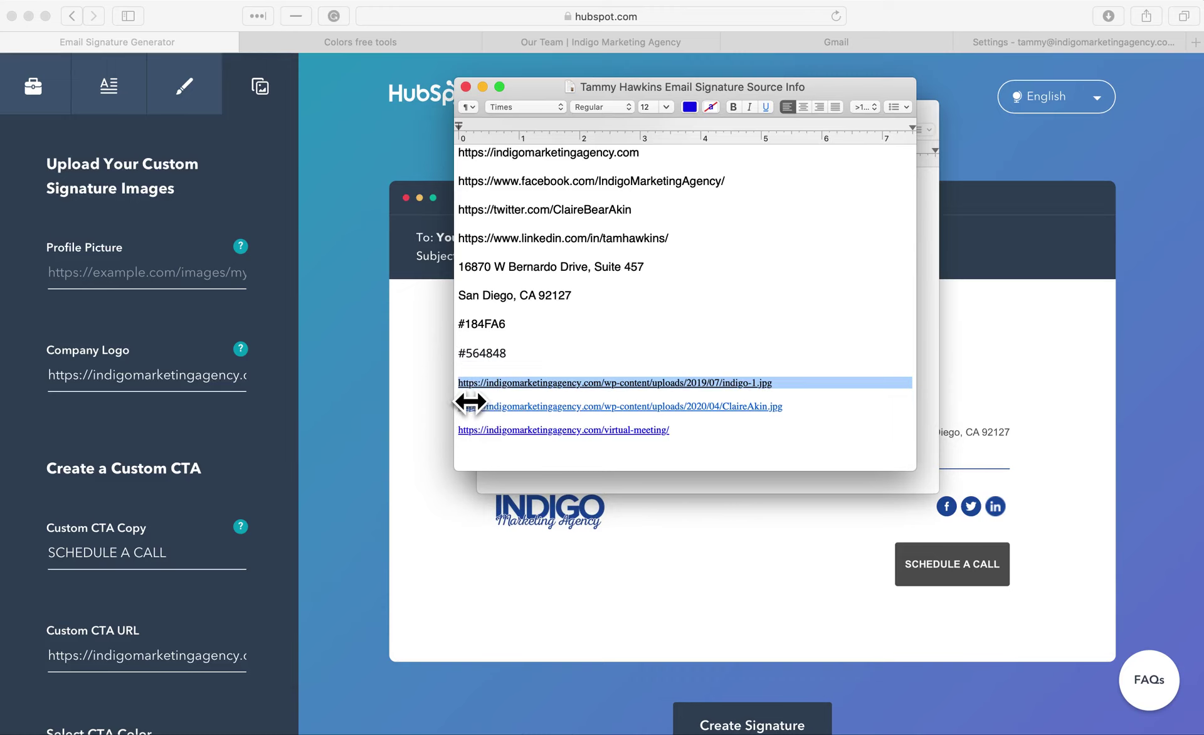
click(697, 369)
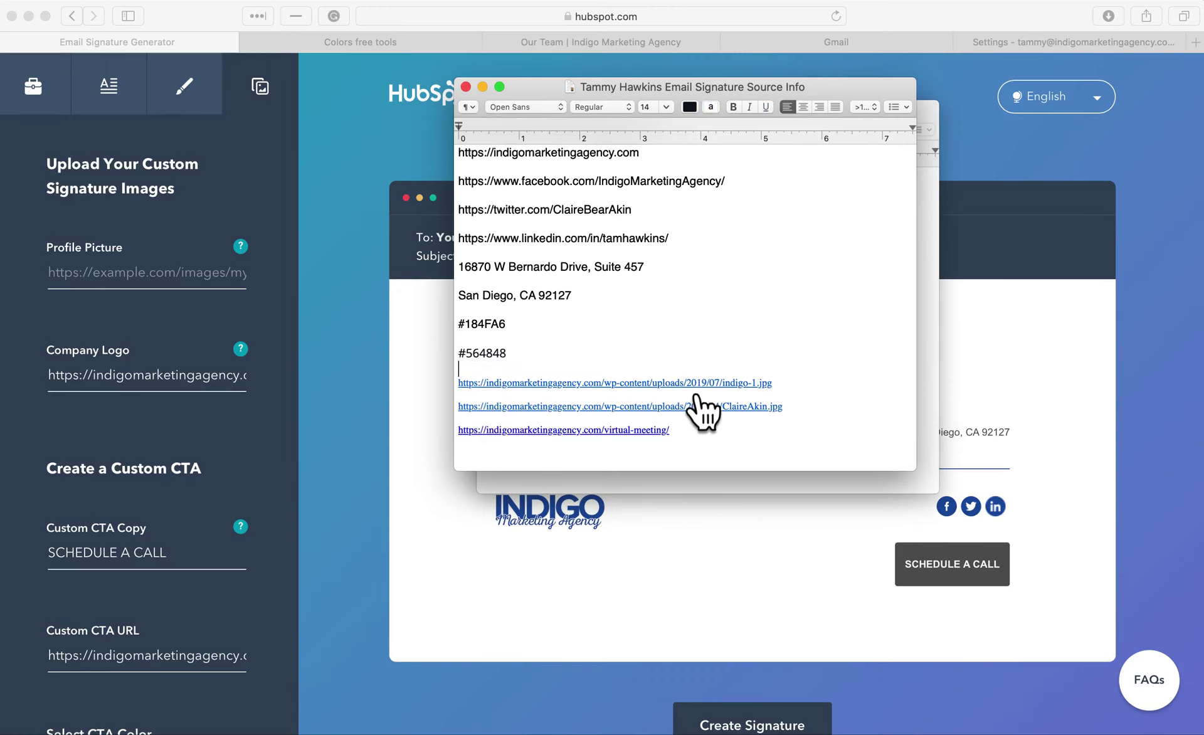
right_click(683, 385)
click(736, 356)
click(170, 314)
click(159, 375)
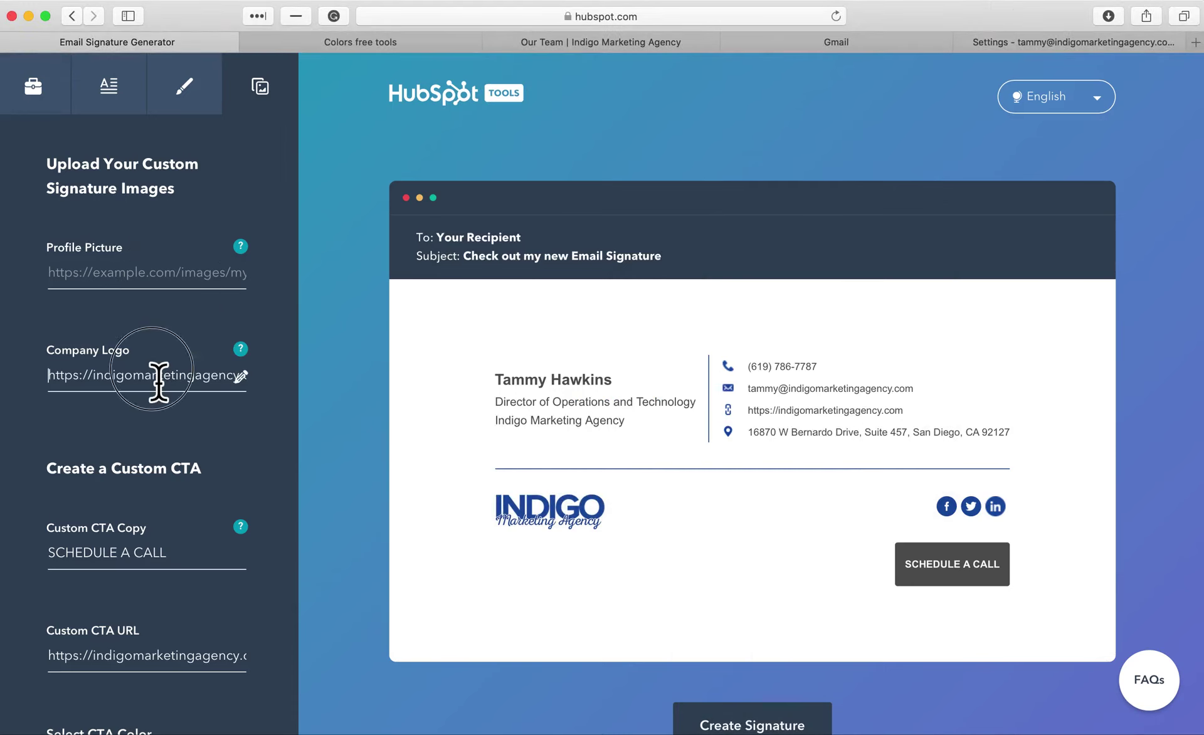
key(super+a)
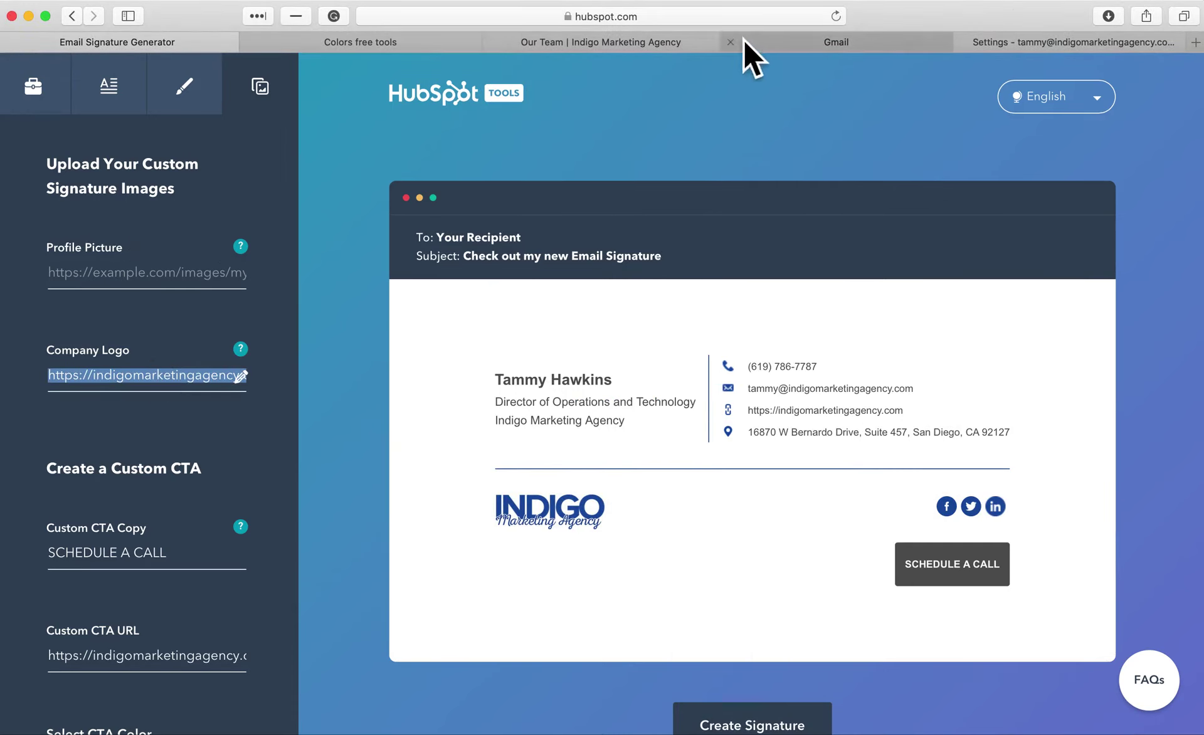
Open the team member's photo from the Our Team page in its own browser tab and select its image address
click(656, 45)
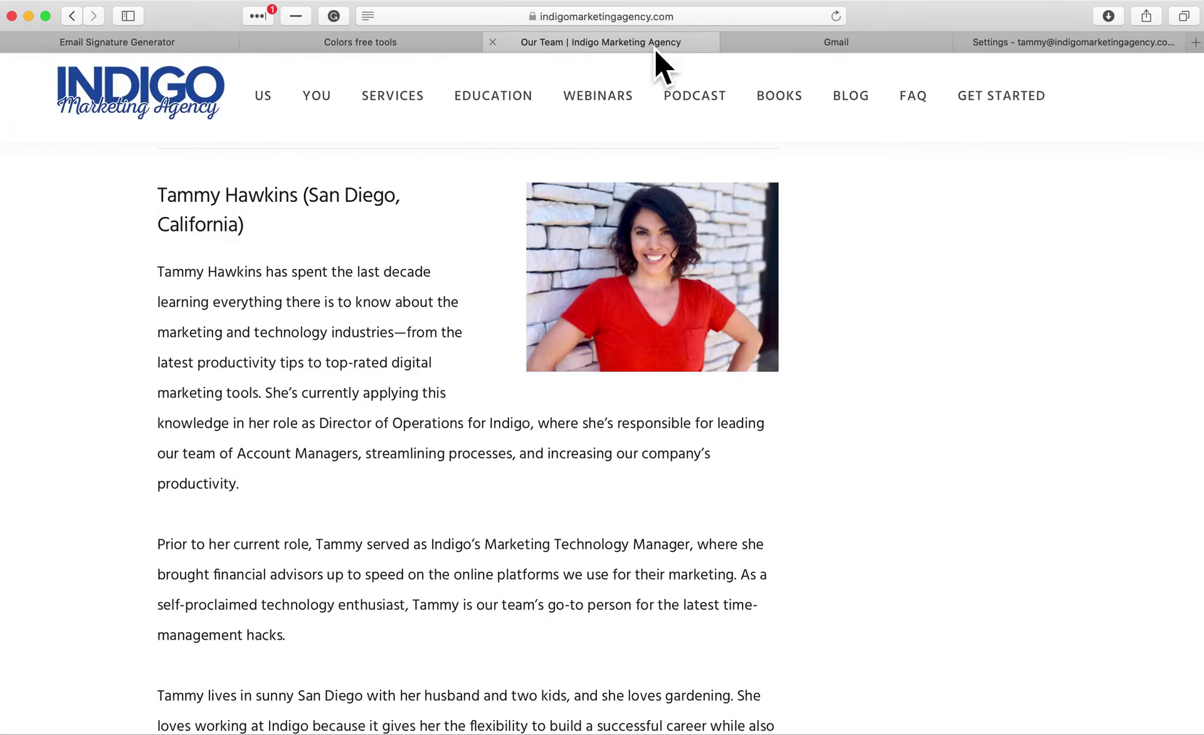
right_click(664, 250)
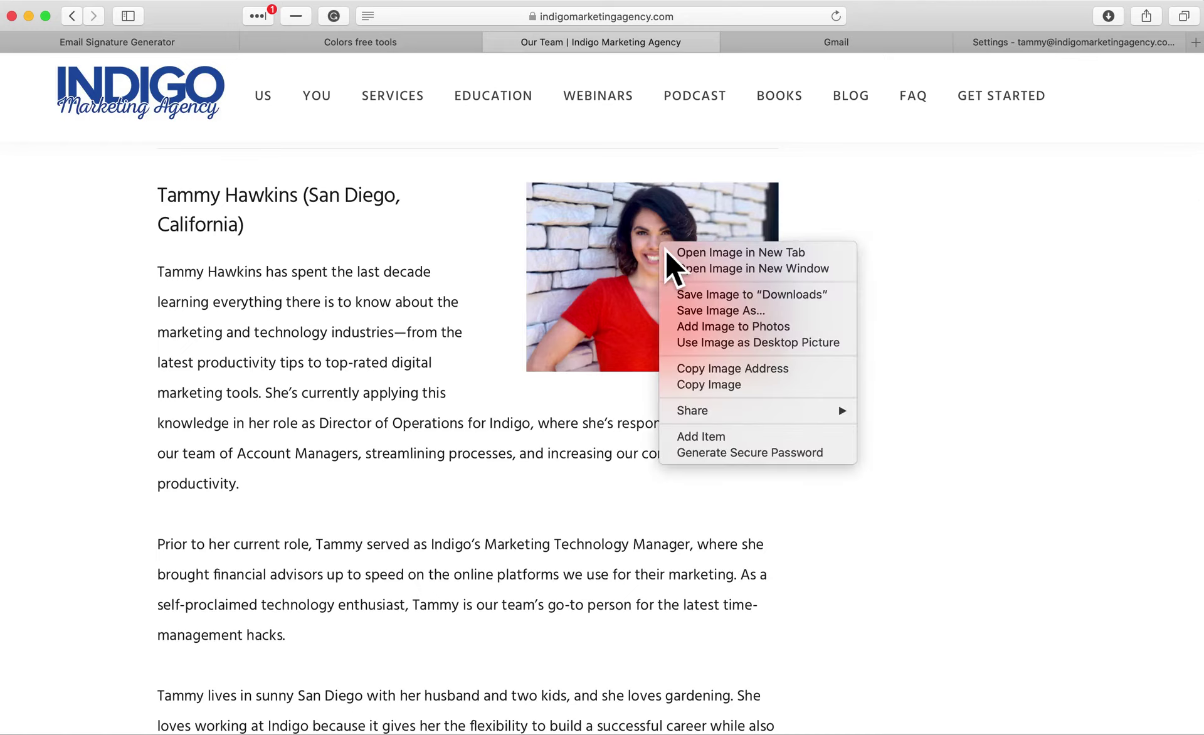
click(776, 371)
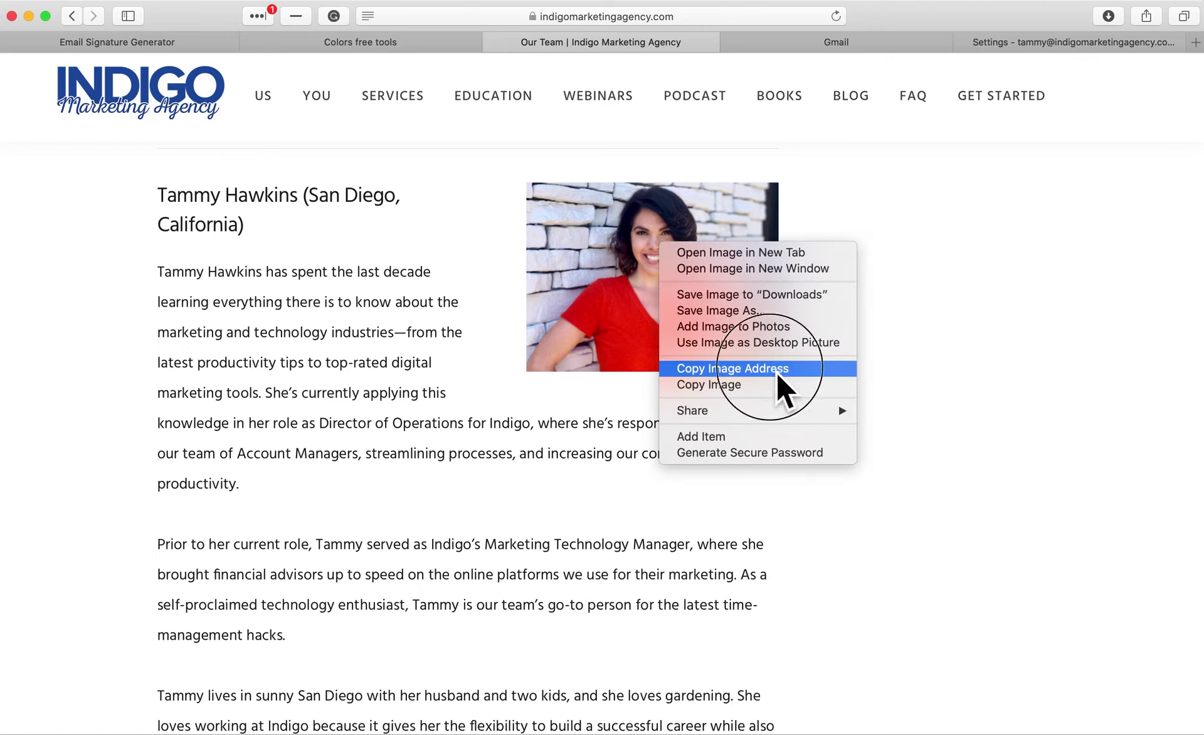
right_click(698, 204)
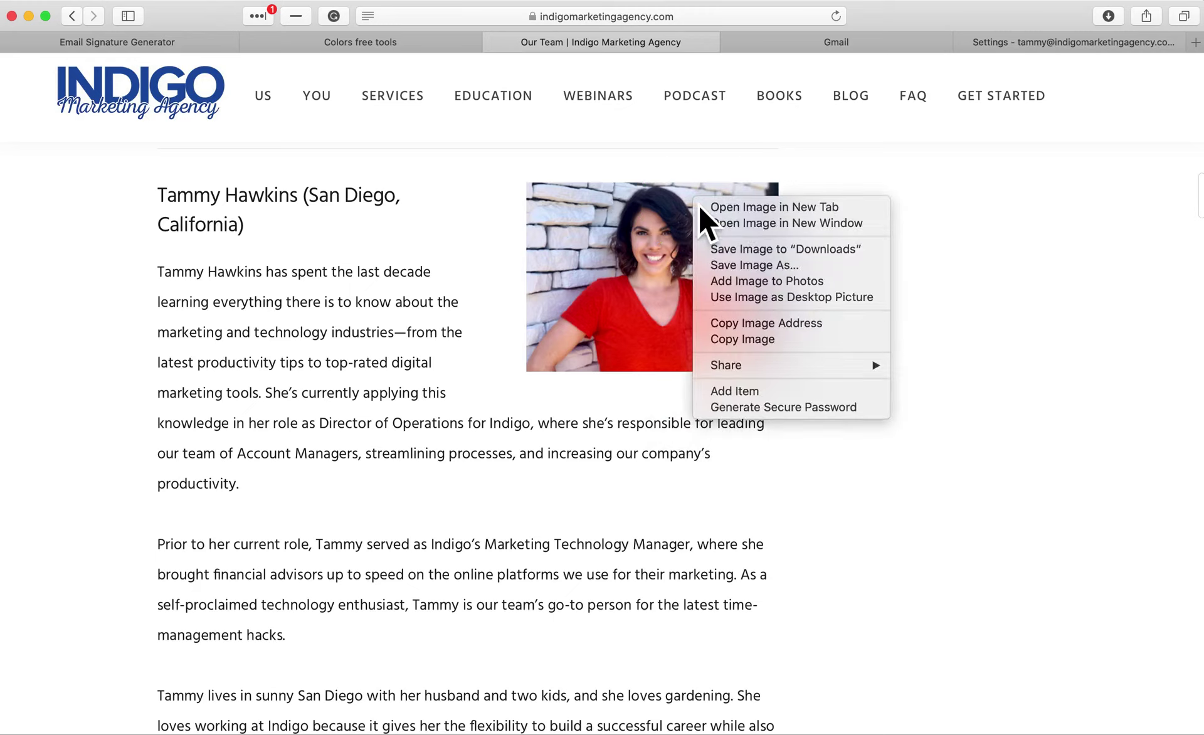
click(770, 209)
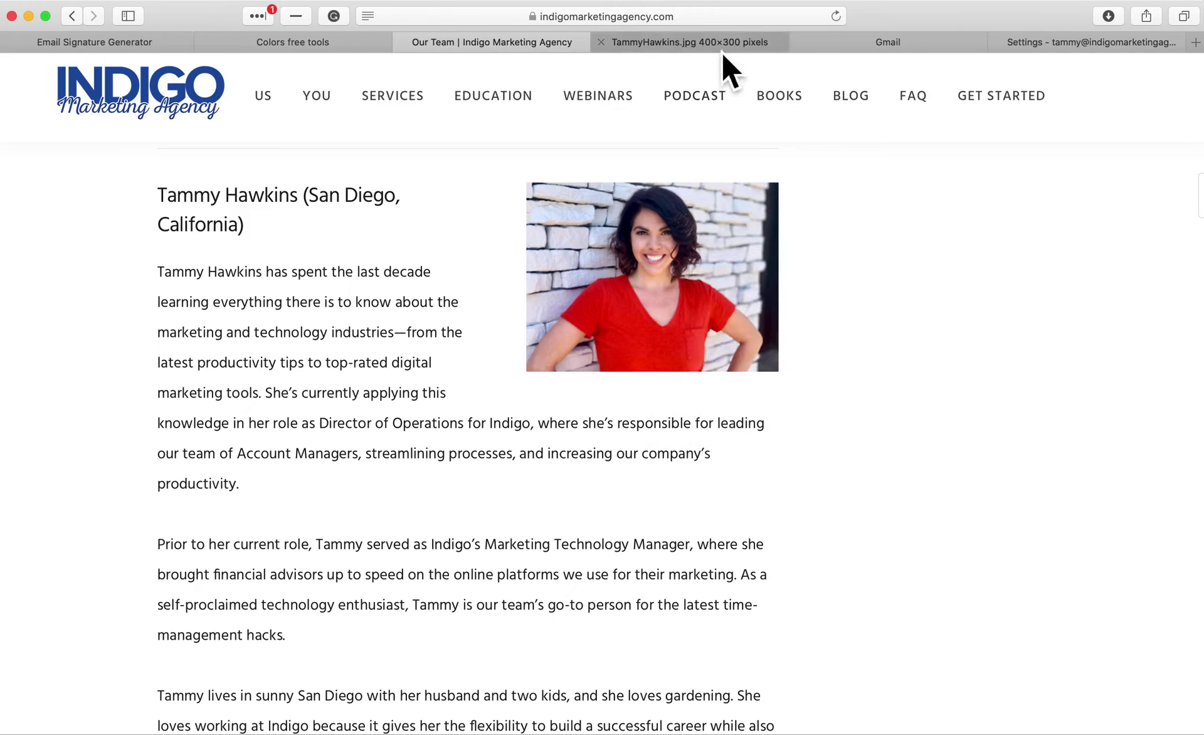
click(721, 51)
click(716, 17)
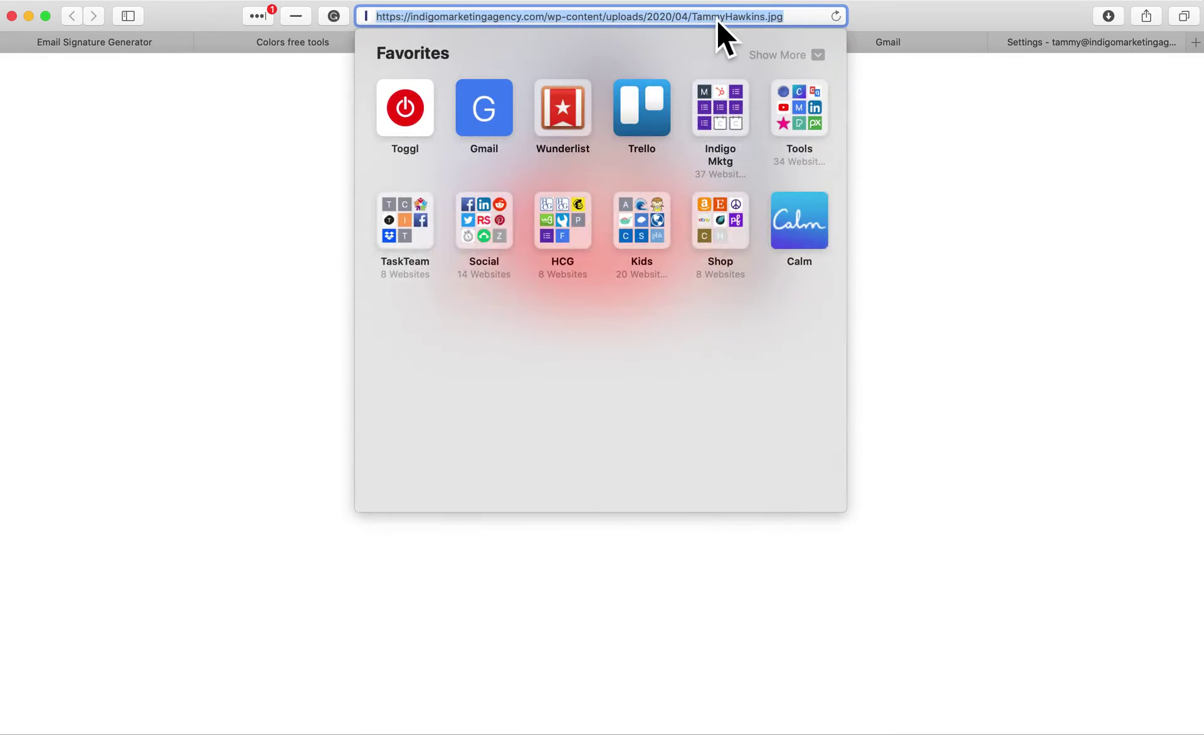
Try the photo's image address as the signature's profile picture, and clear the Profile Picture field again
click(164, 43)
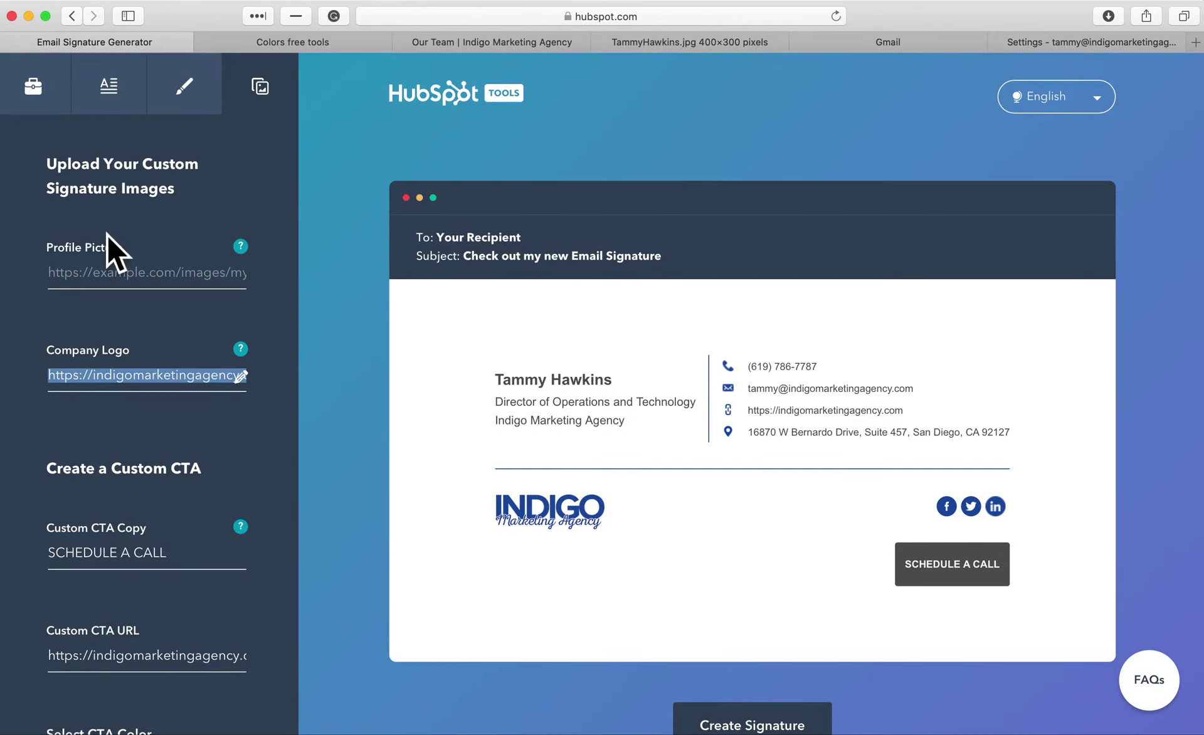
click(96, 272)
key(super+v)
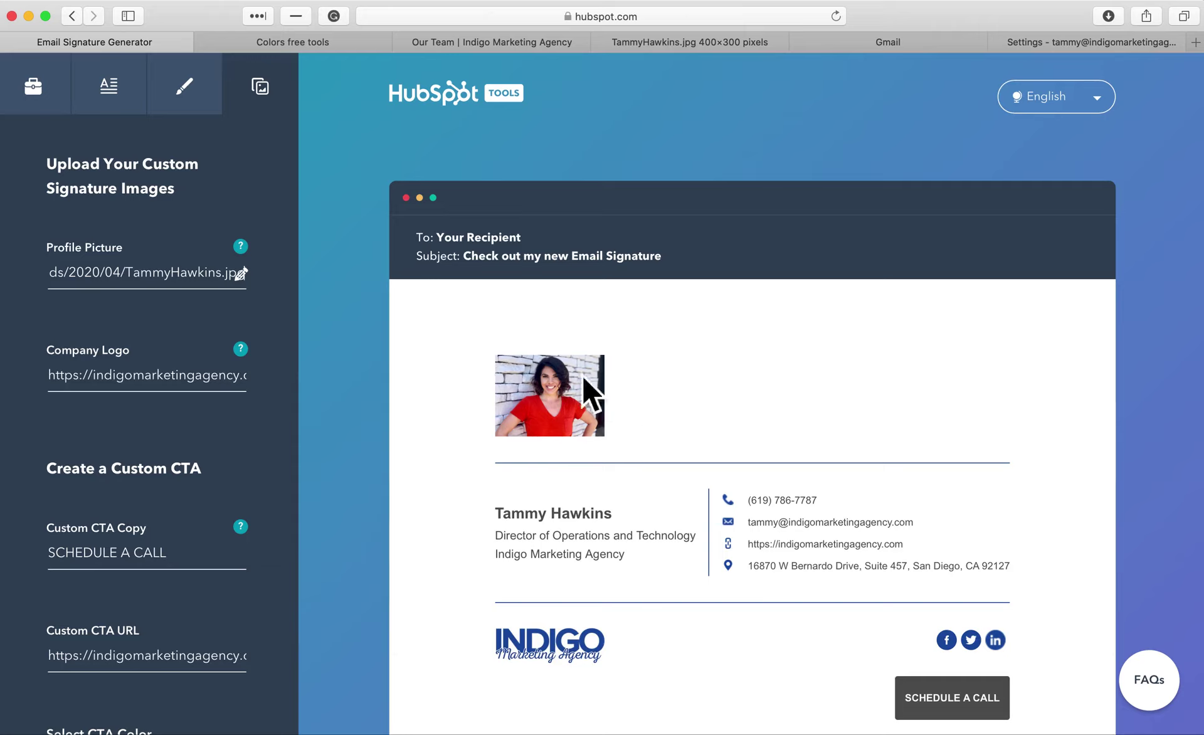
triple_click(195, 293)
key(BackSpace)
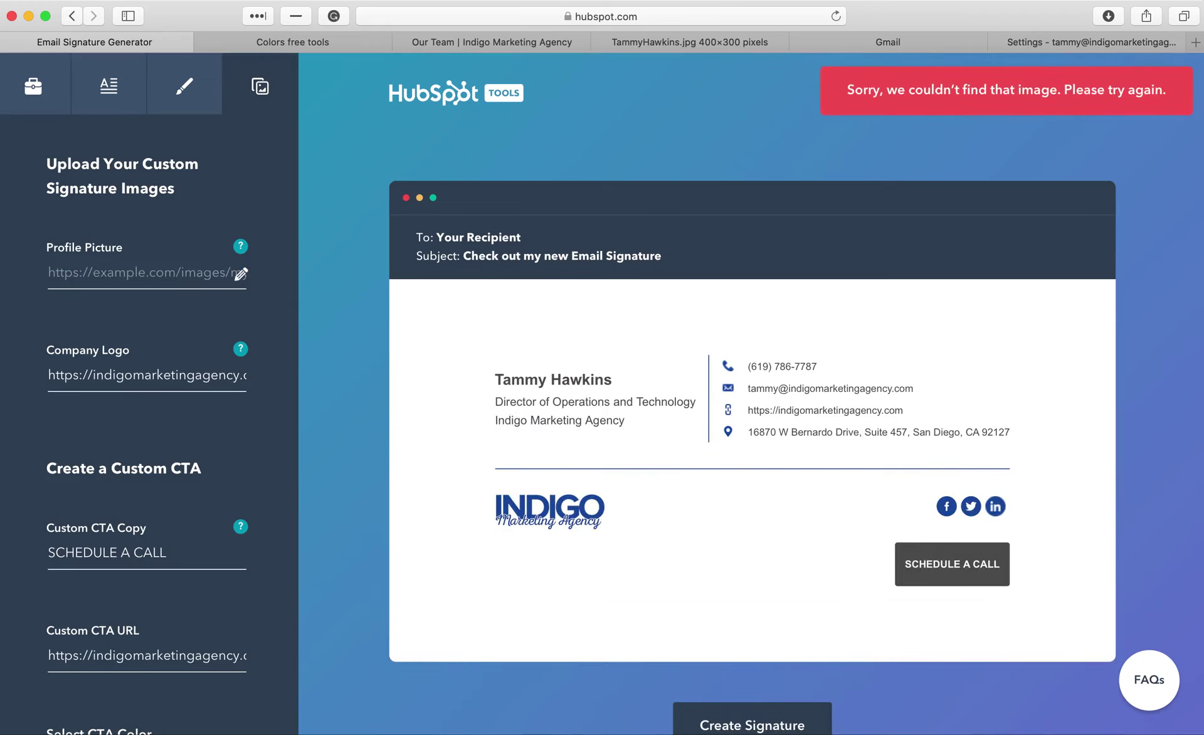
Review the Custom CTA Copy, then copy the Custom CTA URL and open it in a new browser tab to check the linked page
scroll(161, 555, down, 3)
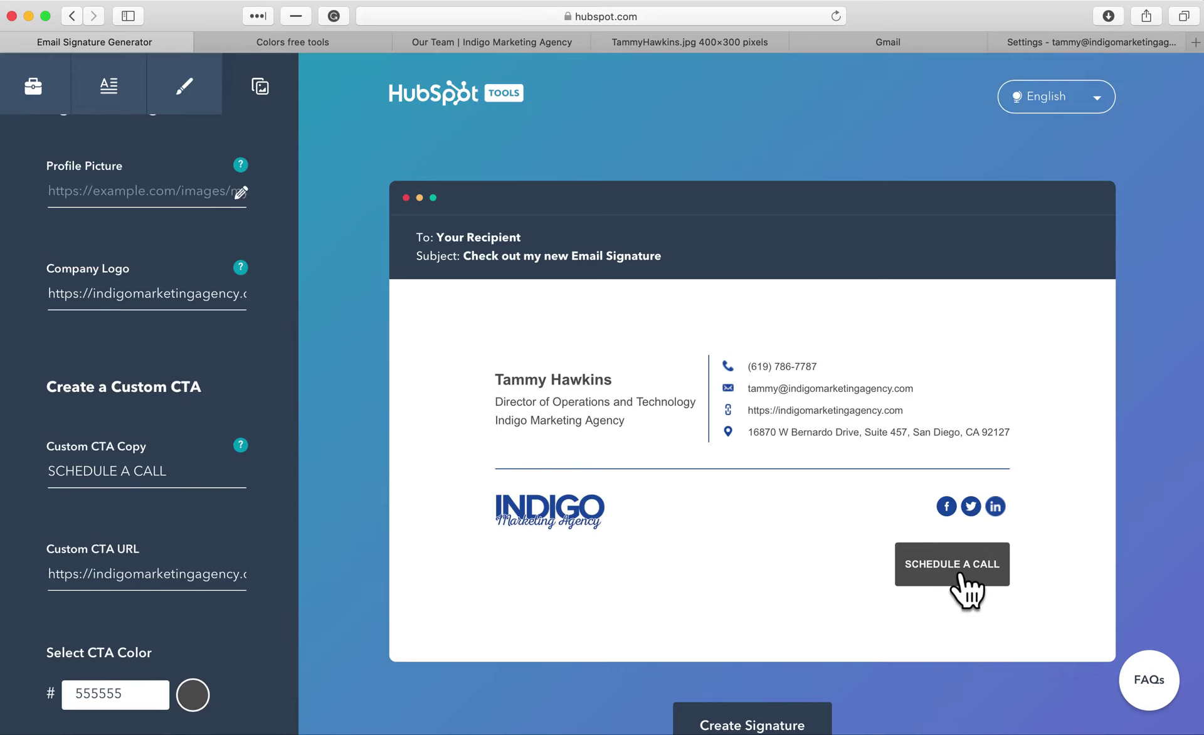
triple_click(177, 484)
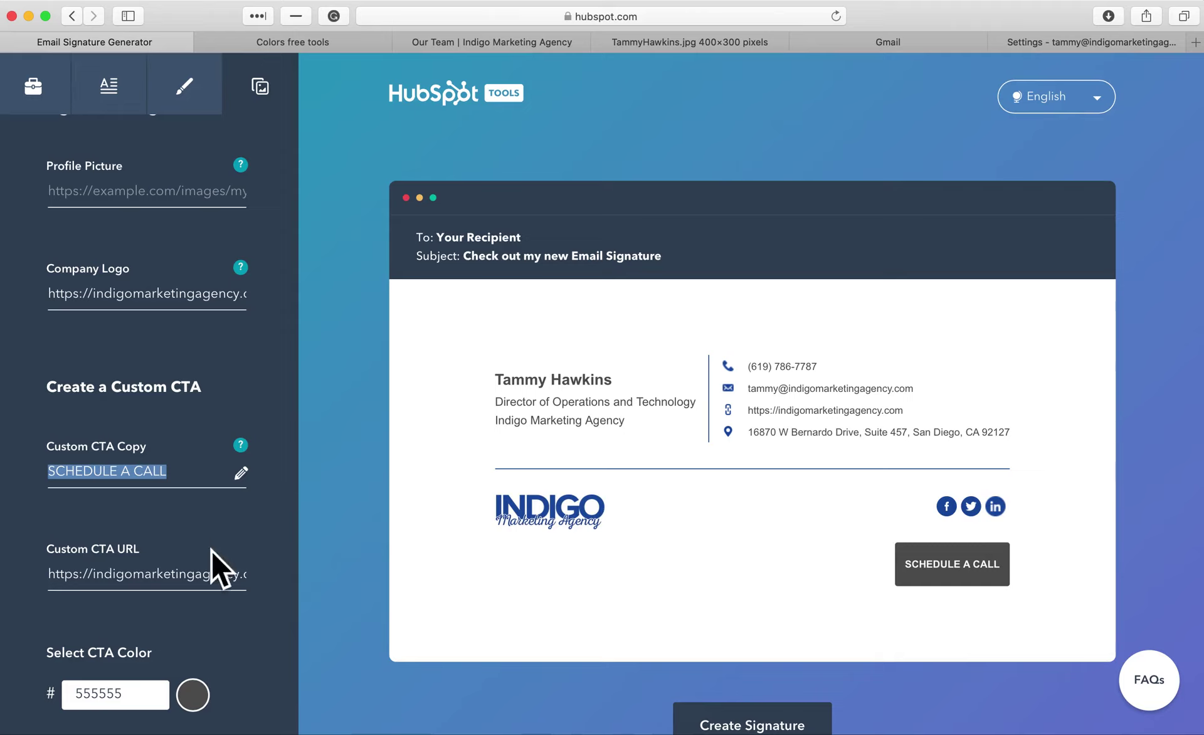
scroll(210, 552, down, 1)
click(186, 545)
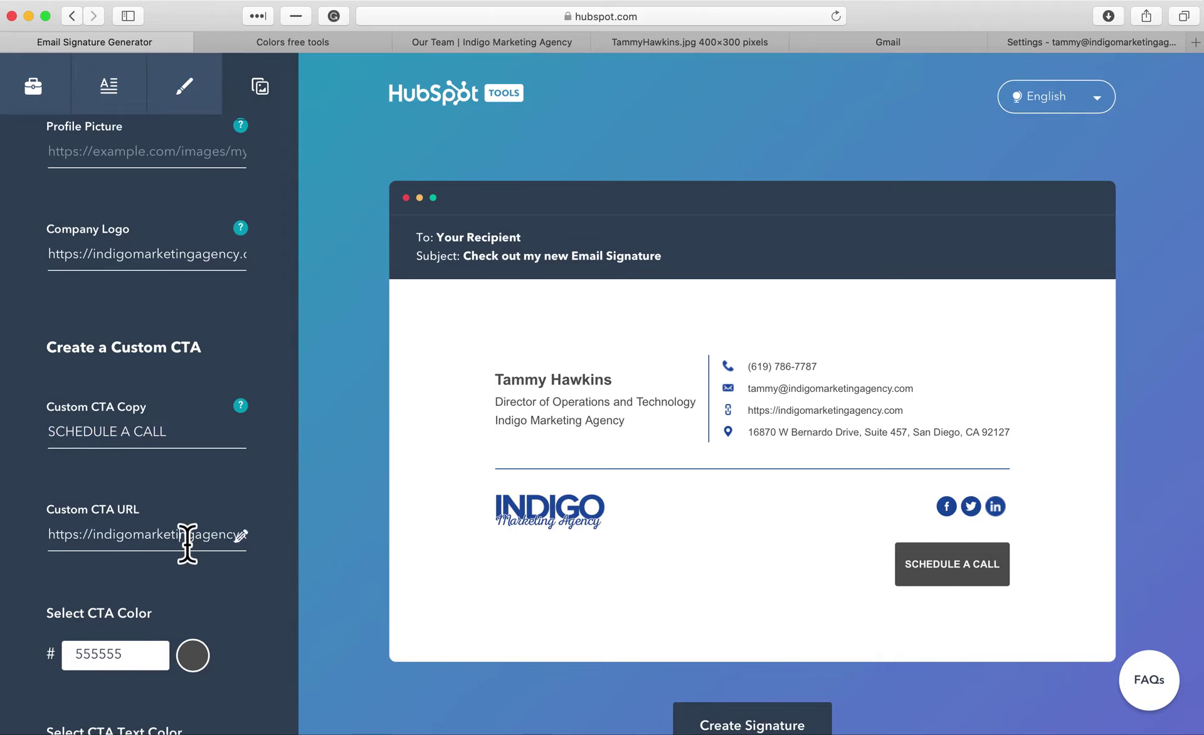
triple_click(187, 543)
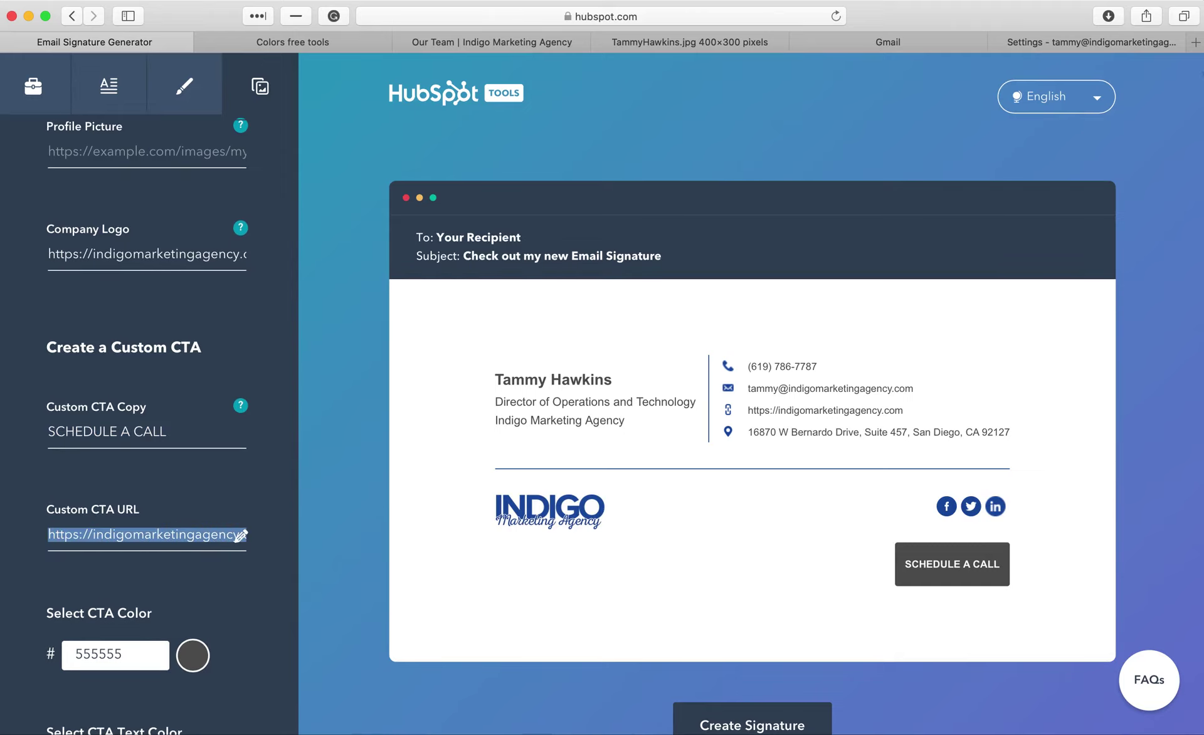
key(super+c)
key(super+t)
key(super+v)
key(Return)
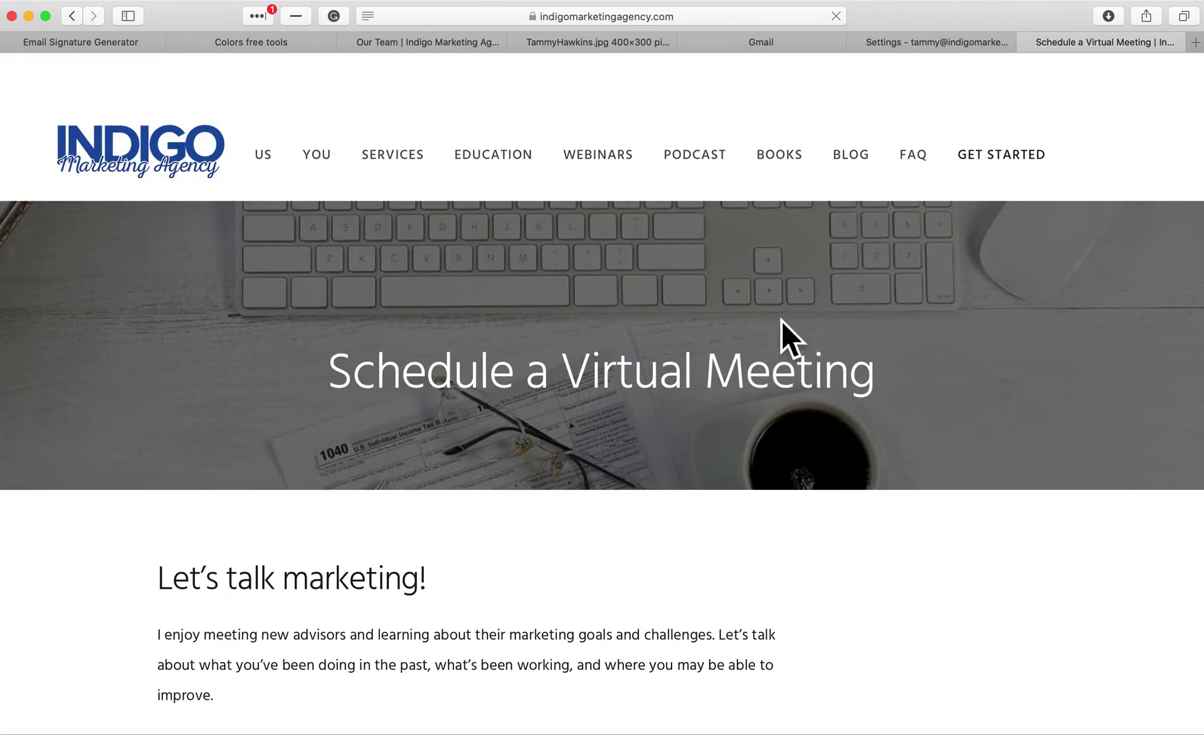
scroll(703, 395, down, 2)
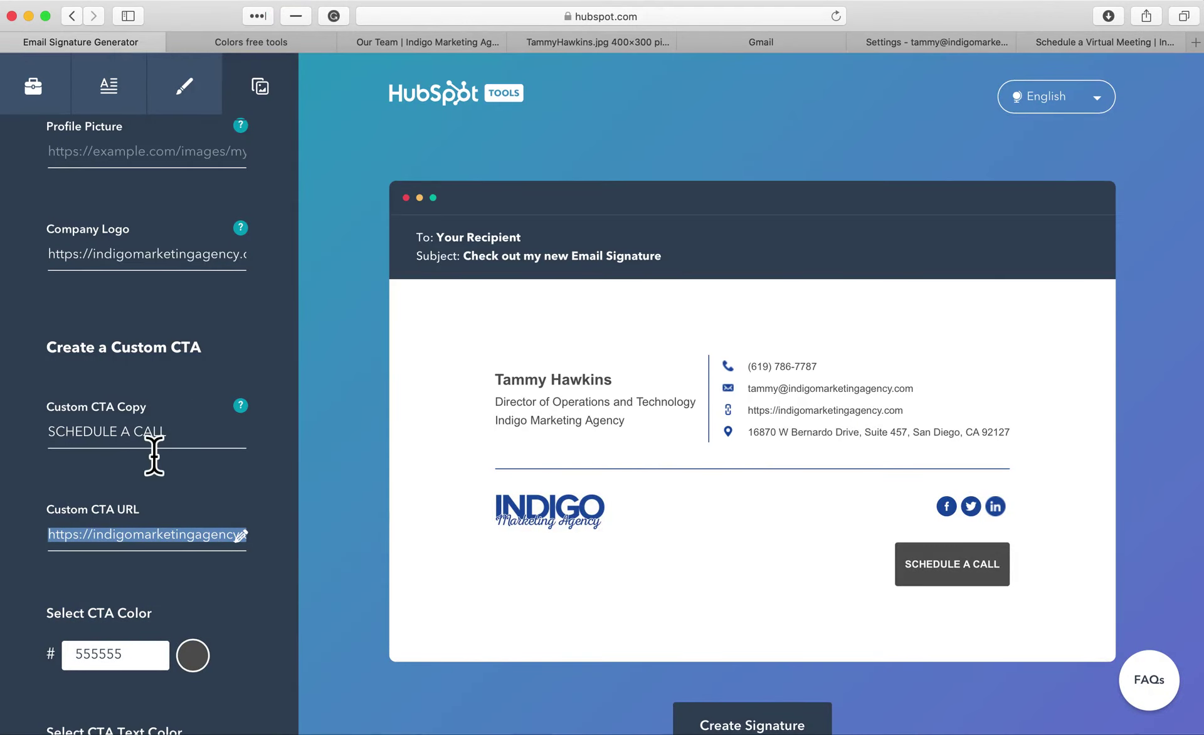
Try the brand blue 184FA6 from the source info document as the CTA color, and set the color back to 555555
scroll(155, 452, down, 5)
click(153, 511)
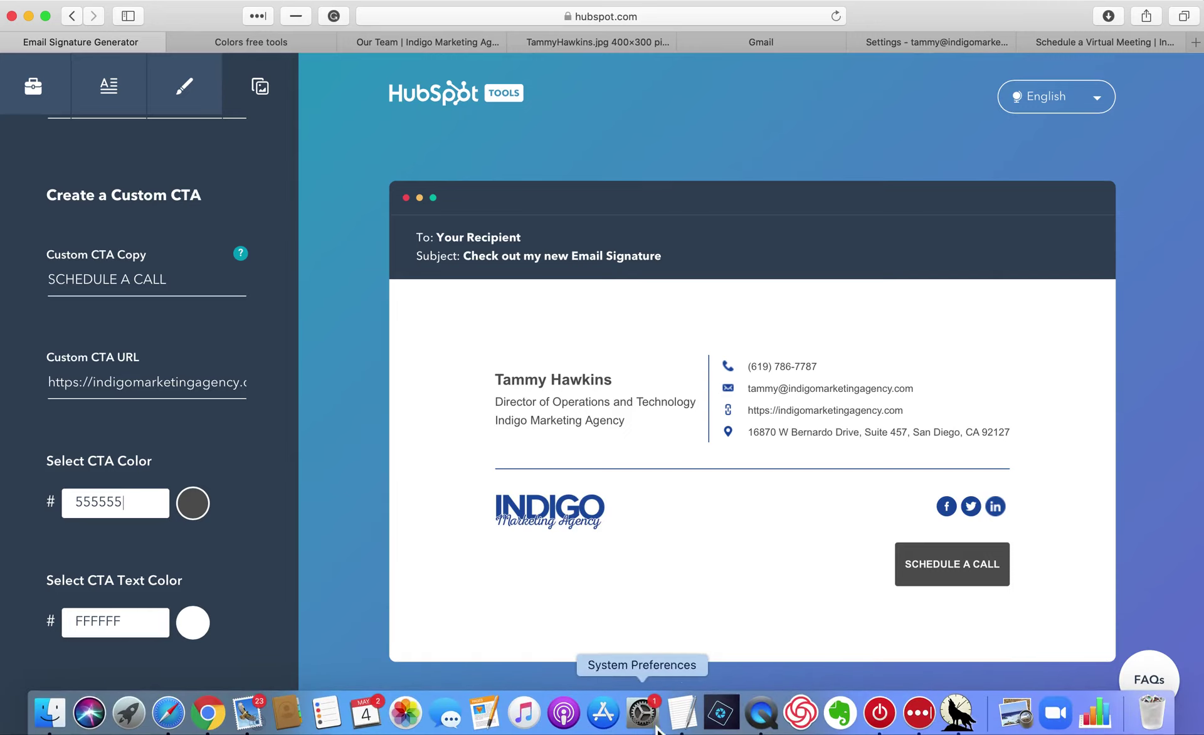
click(688, 721)
click(573, 339)
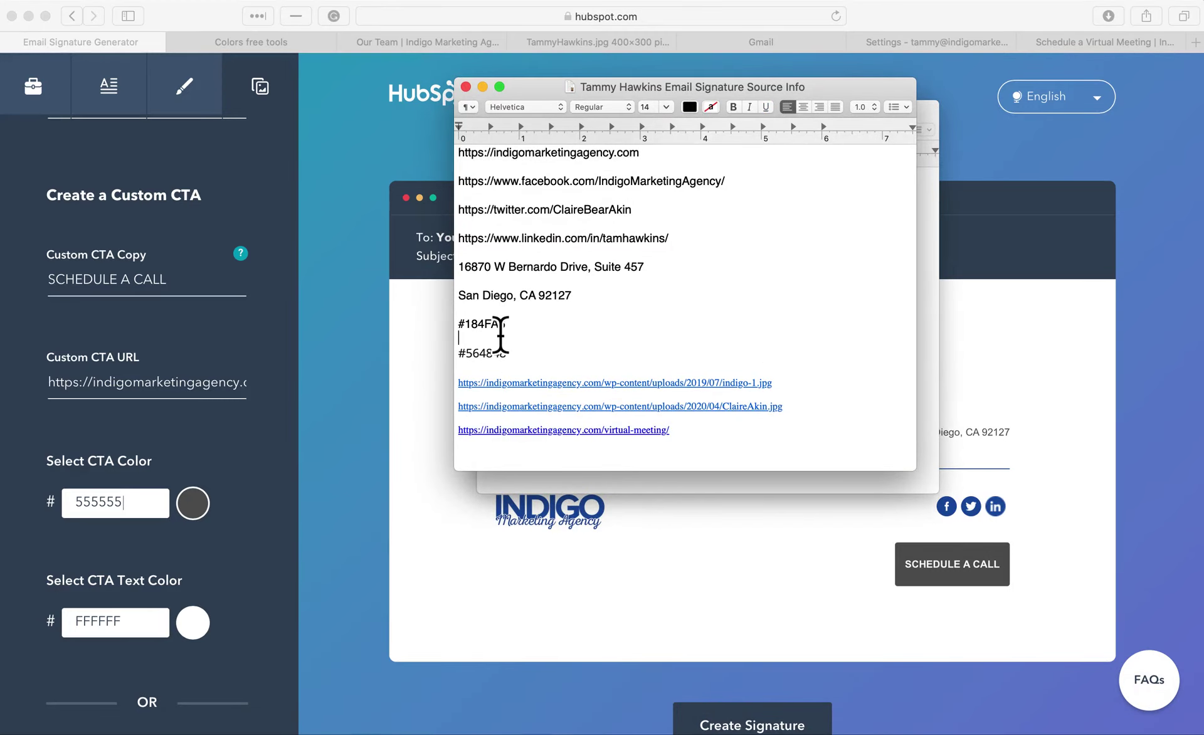
key(super+c)
click(126, 499)
double_click(100, 501)
key(super+v)
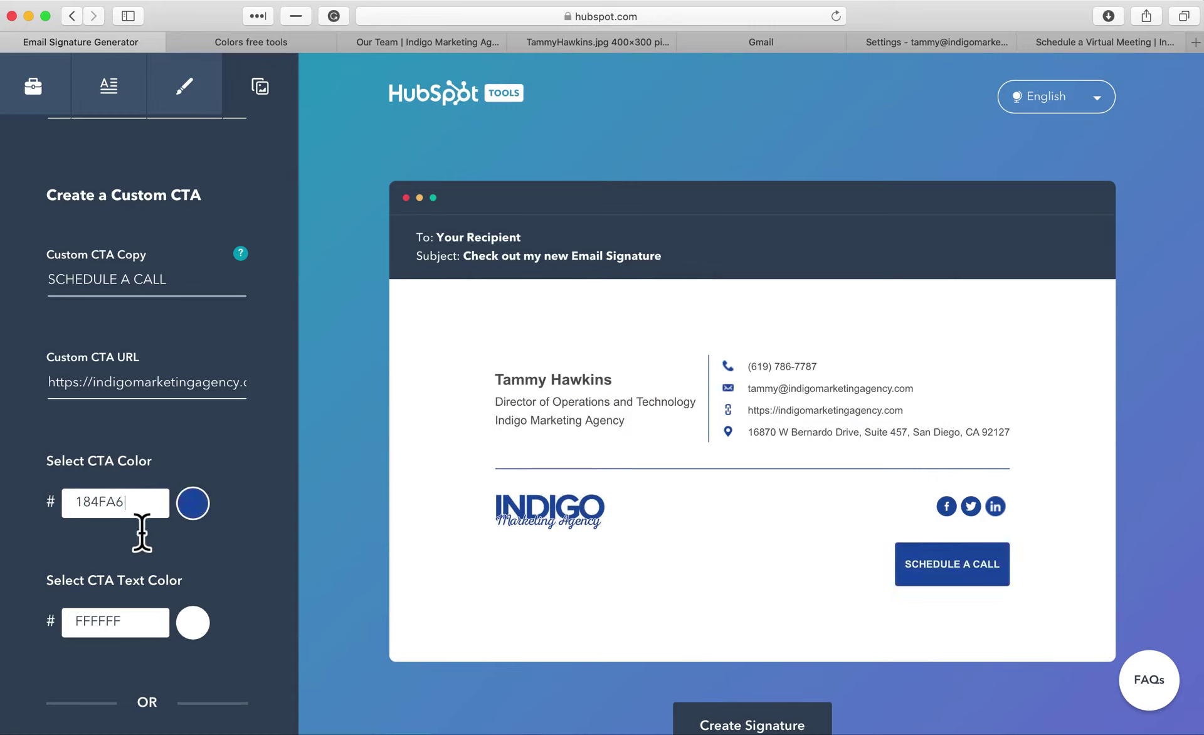
double_click(123, 505)
text(555)
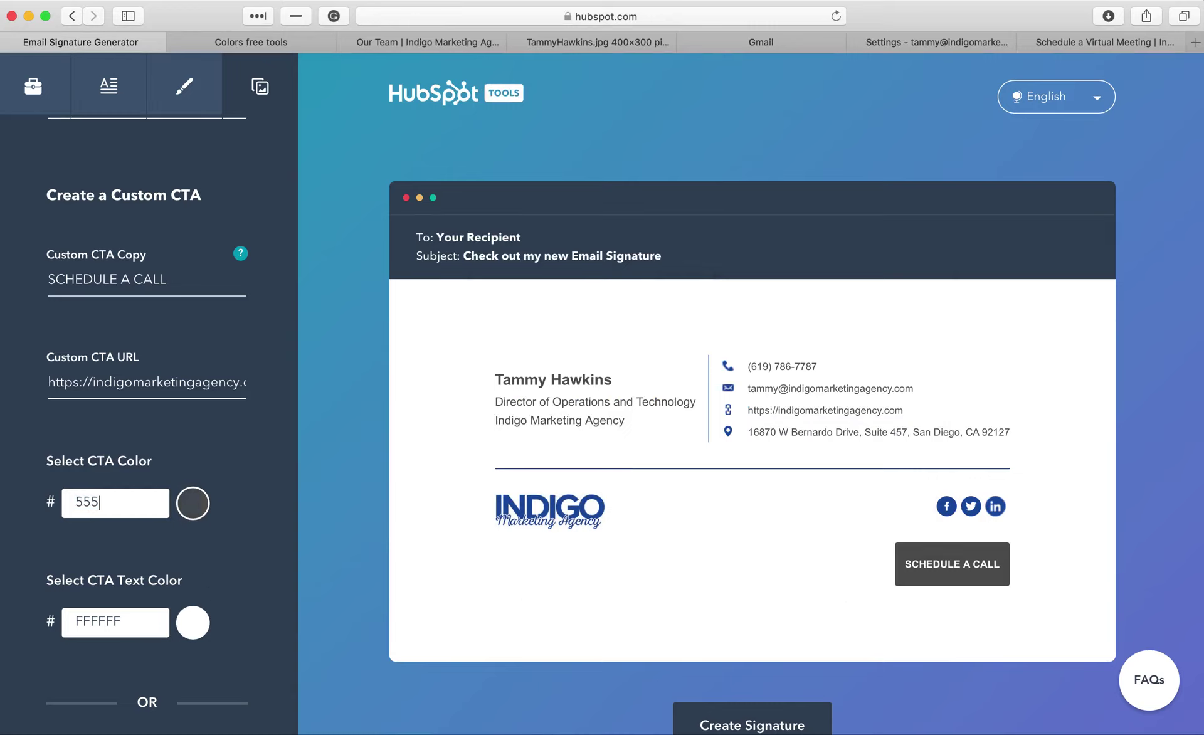
text(555)
Check the remaining custom CTA image options and create the signature
scroll(250, 556, down, 5)
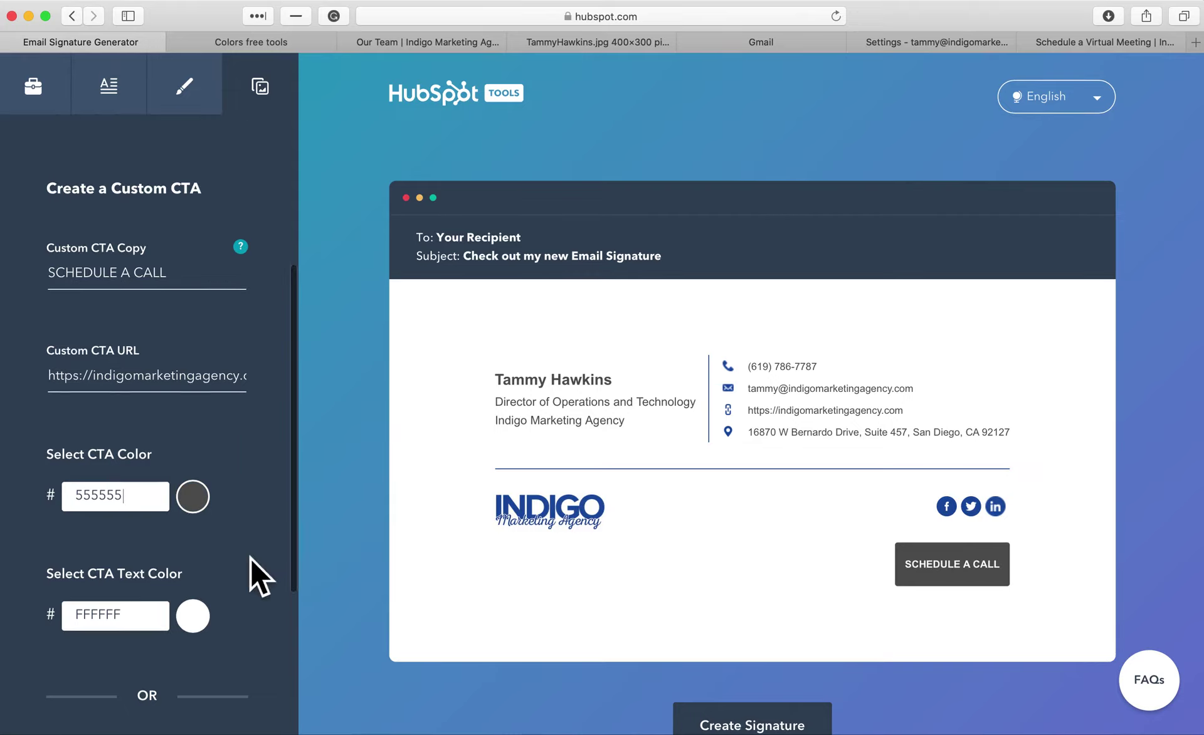
scroll(249, 556, down, 3)
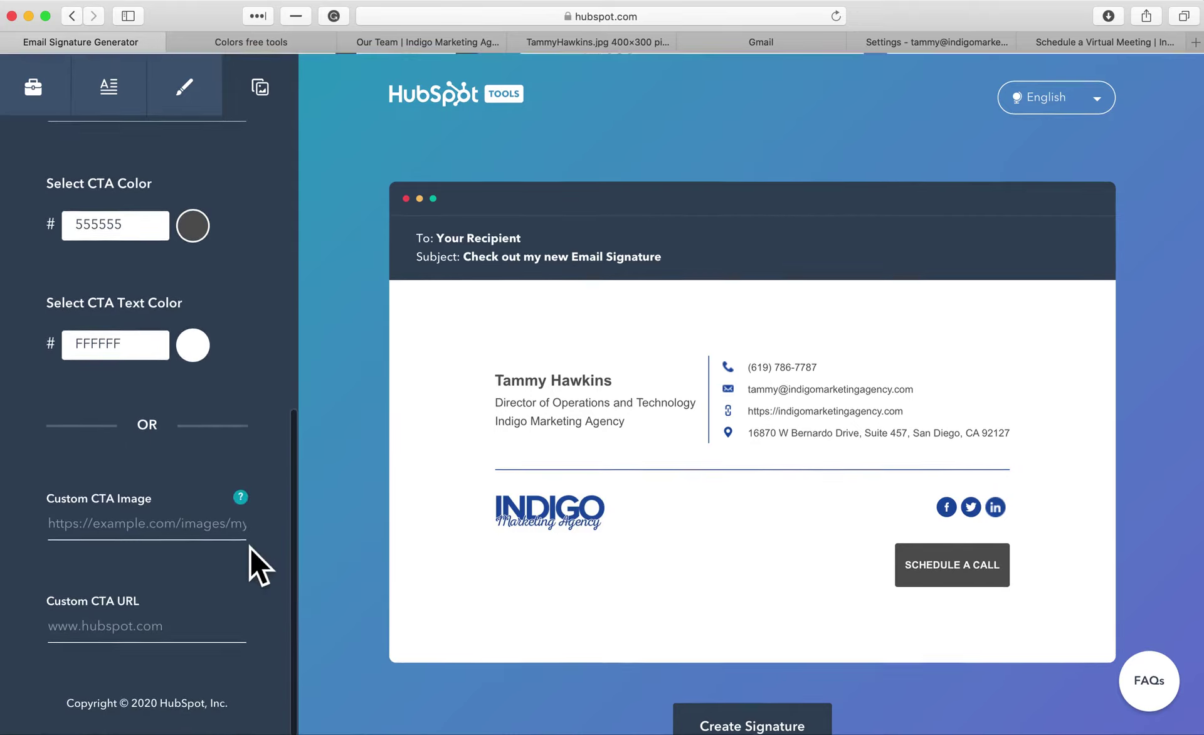
scroll(249, 547, up, 15)
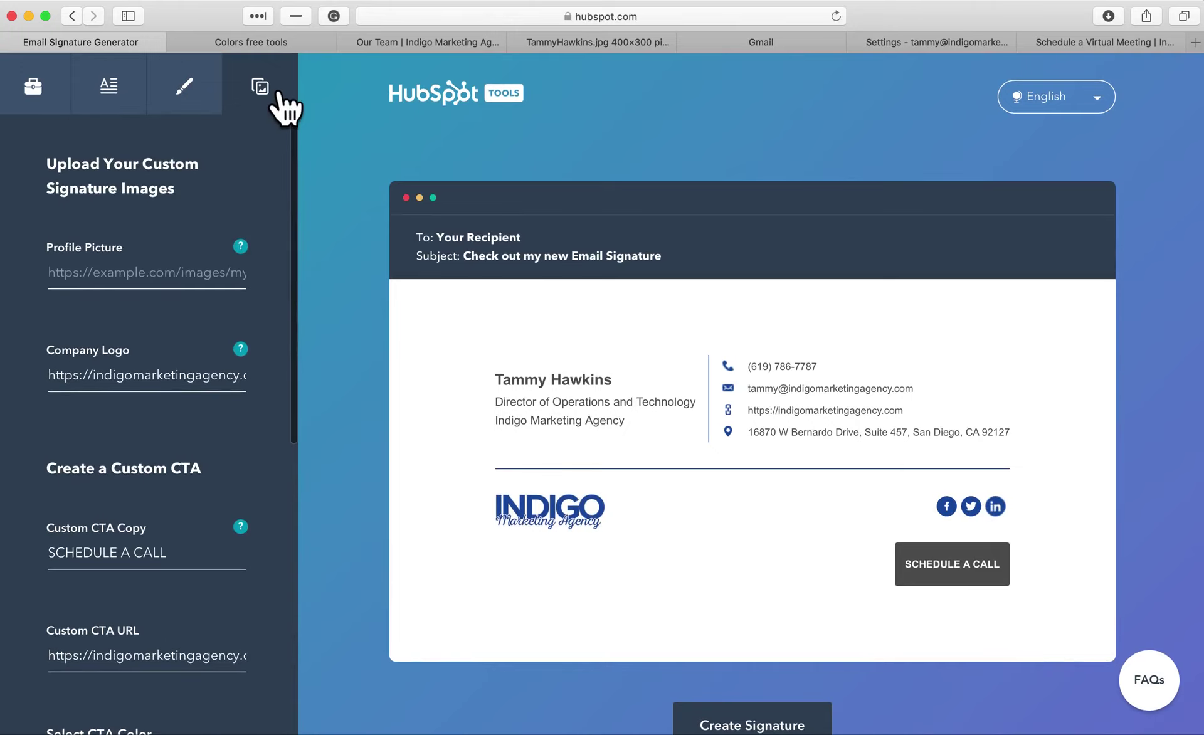
scroll(729, 370, down, 2)
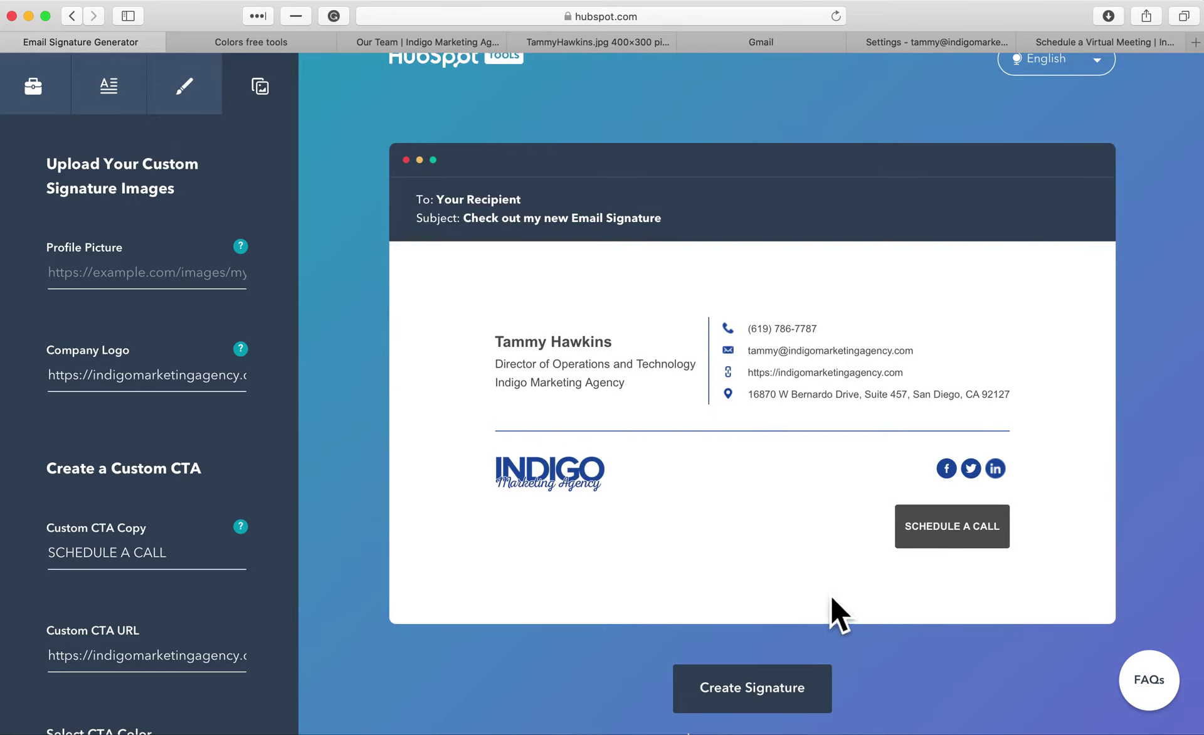
click(774, 693)
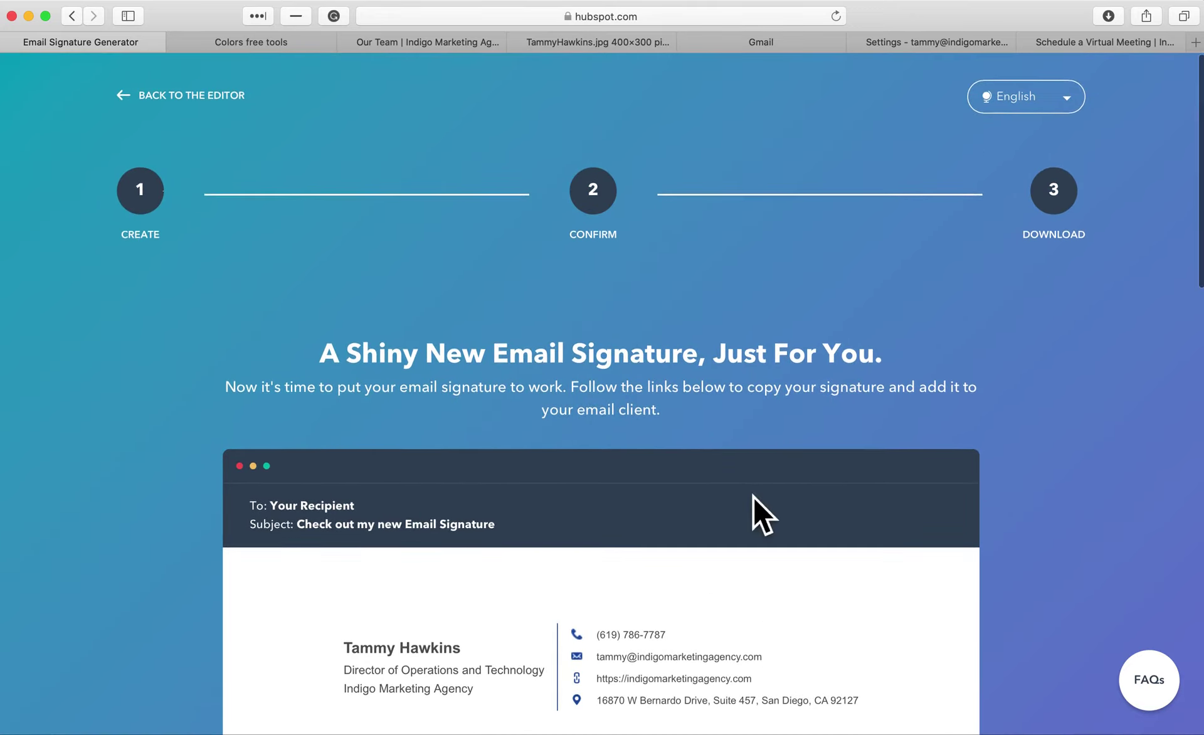
Copy the source code of the finished signature
scroll(754, 501, down, 3)
scroll(754, 500, down, 9)
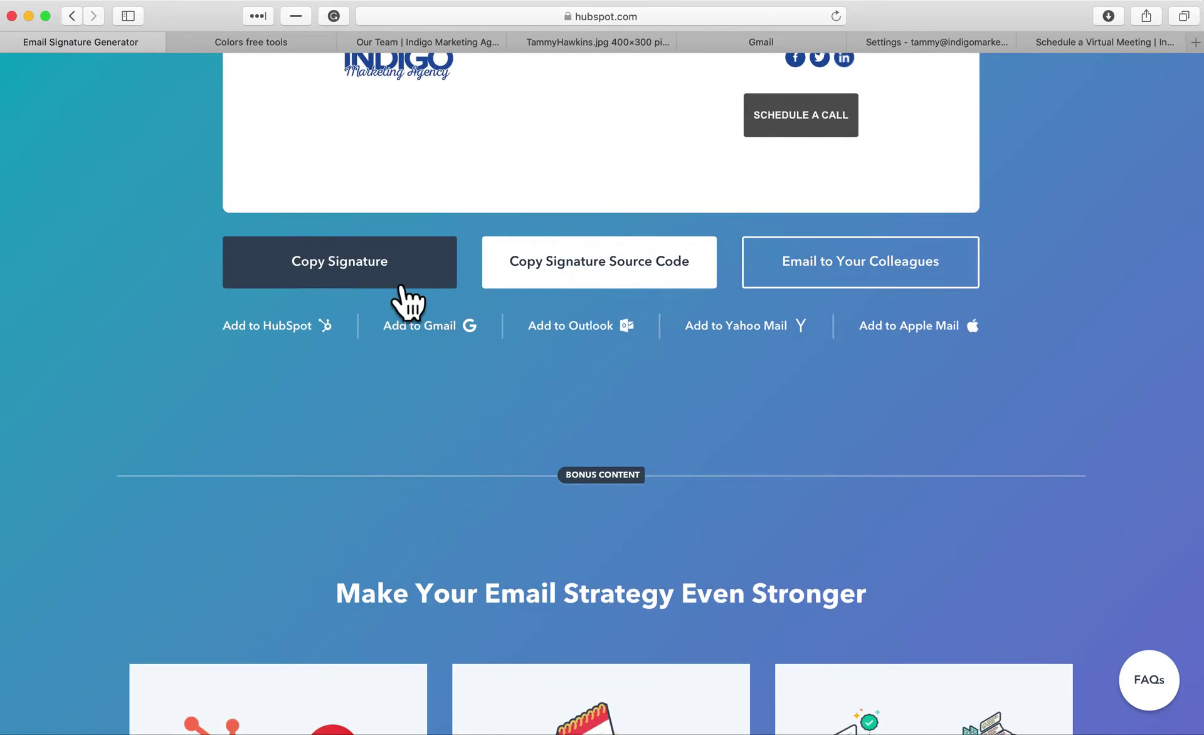
scroll(401, 298, up, 3)
click(630, 384)
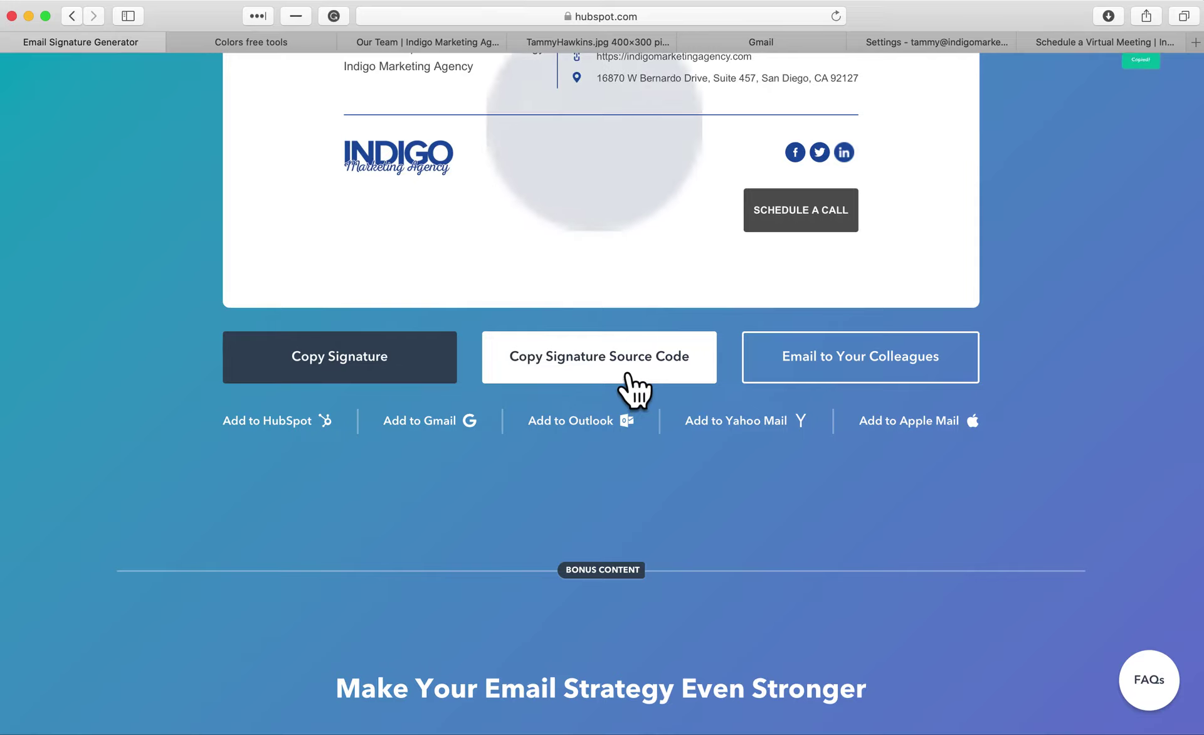
Switch to TextEdit, move the source info document aside, and paste the signature code into the empty Email Signature Source Code document
scroll(634, 390, down, 5)
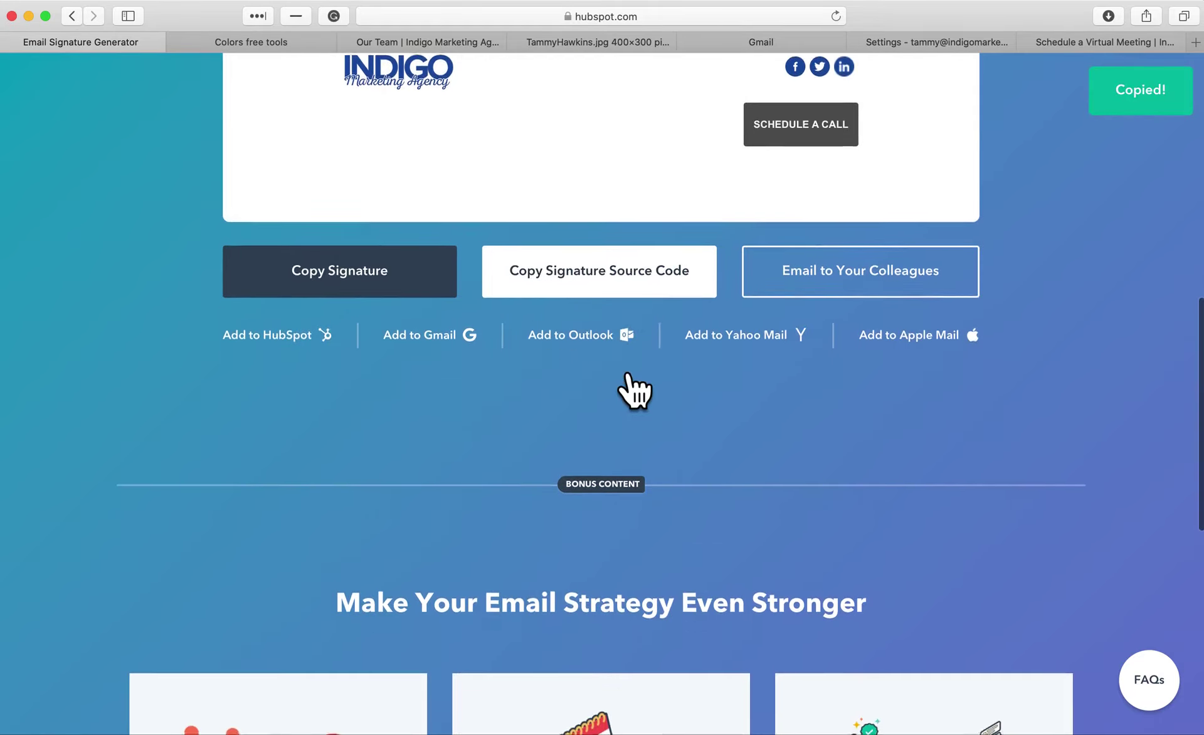
mouse_move(642, 712)
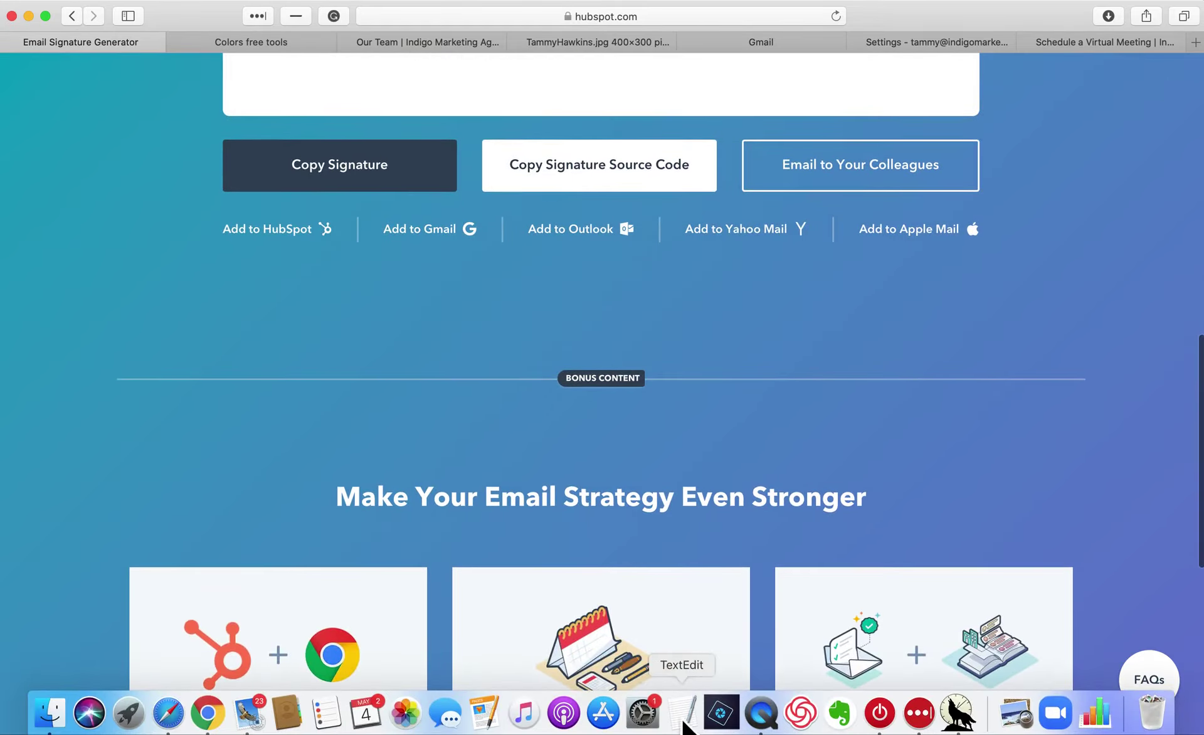
click(682, 712)
drag(713, 86, 456, 92)
click(718, 224)
click(624, 216)
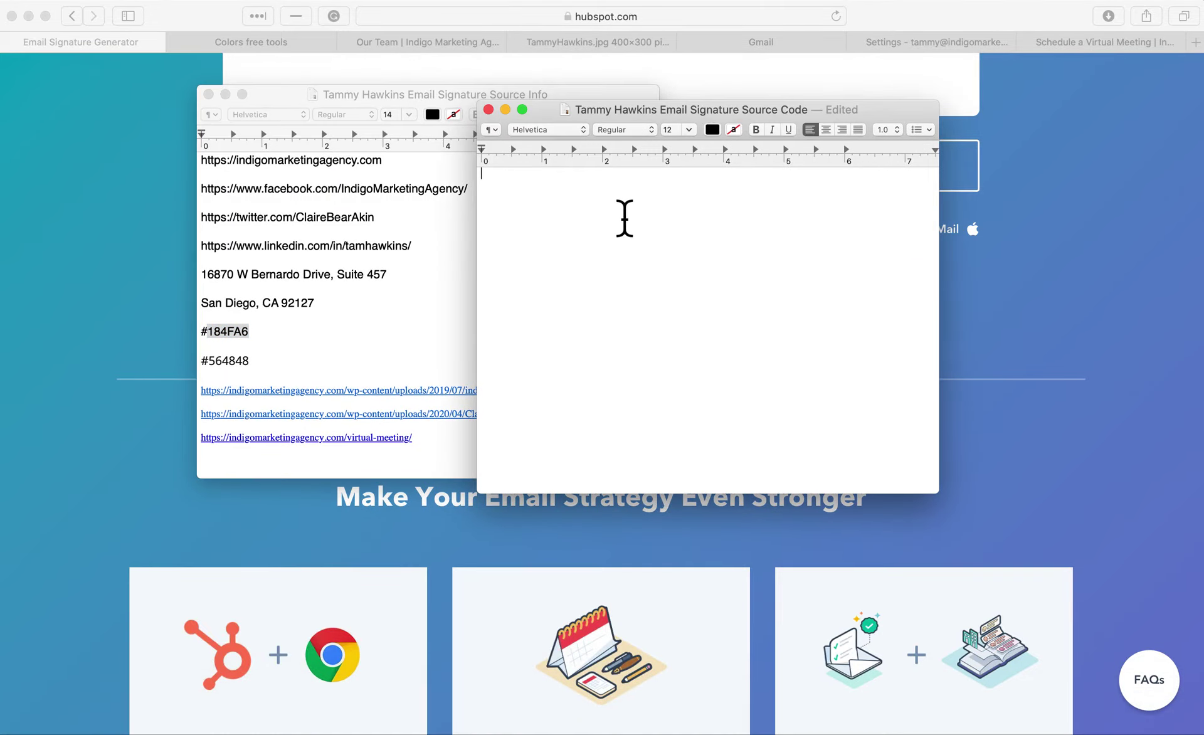
key(super+v)
scroll(624, 219, down, 1)
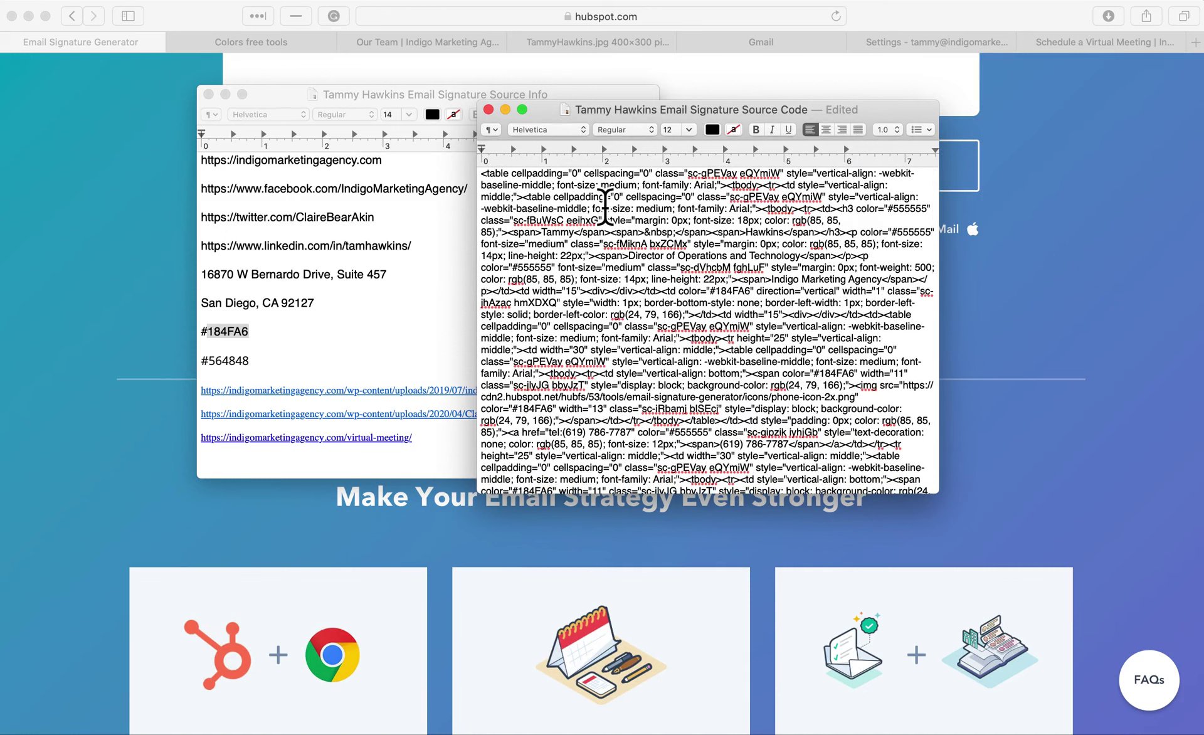
Switch back to the signature generator in the browser and copy the finished formatted signature
click(93, 236)
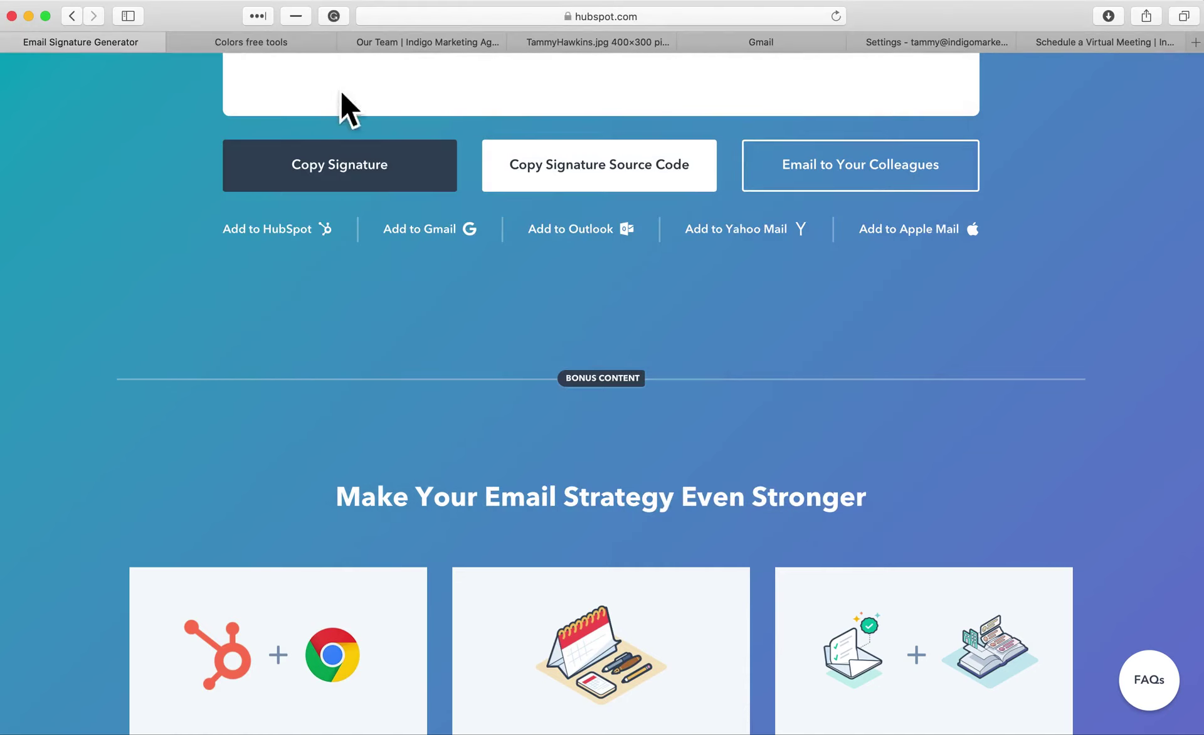
scroll(376, 207, up, 3)
scroll(363, 238, up, 6)
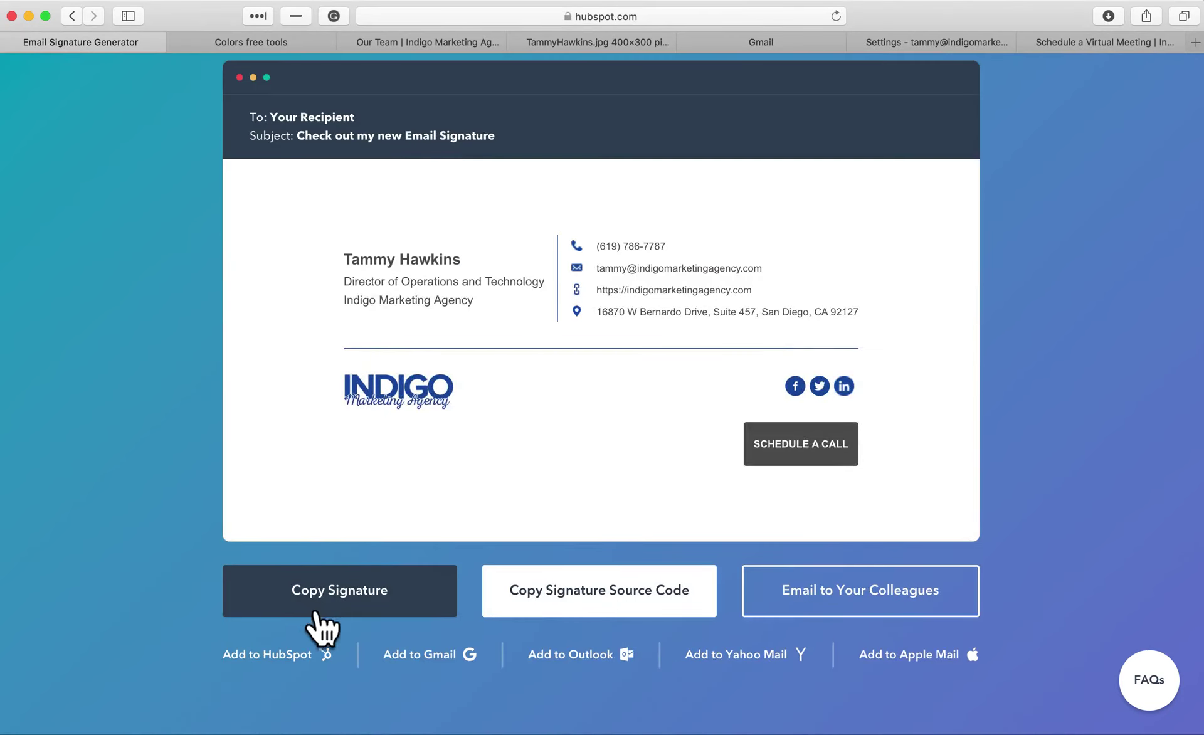
click(349, 609)
Switch to the Gmail general settings and examine the signature editor, its defaults and the save option
click(938, 46)
scroll(749, 346, down, 8)
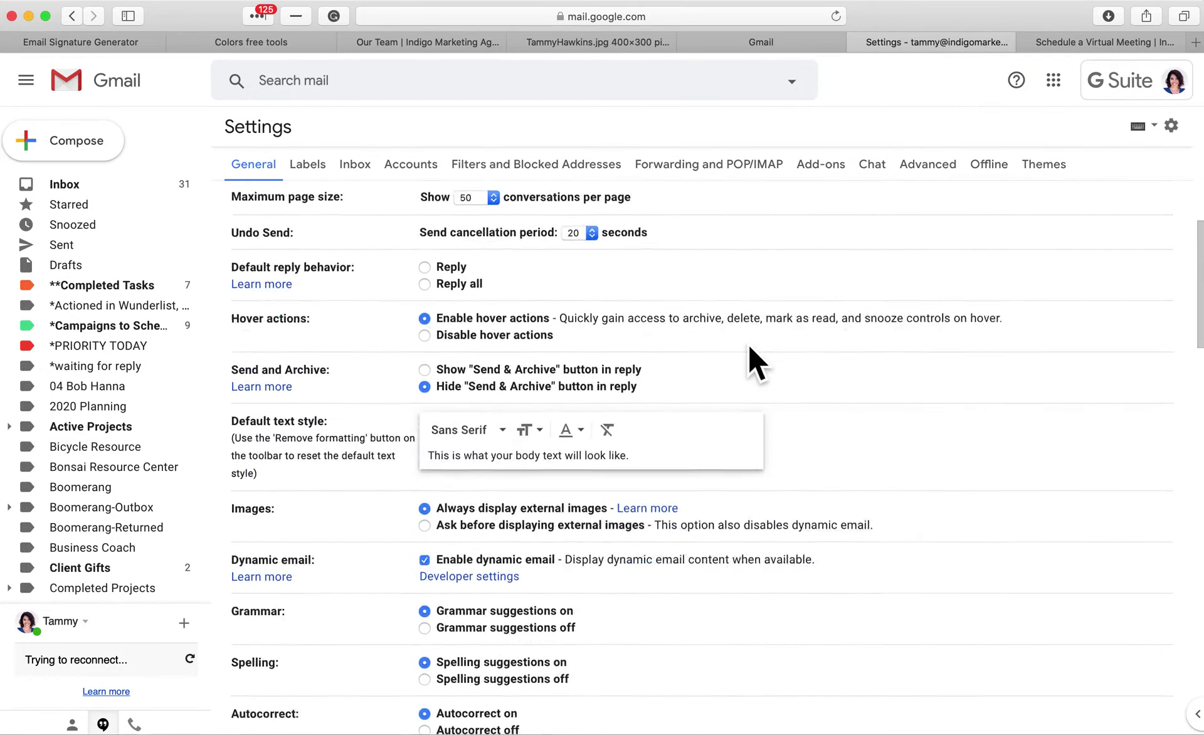
scroll(749, 348, down, 10)
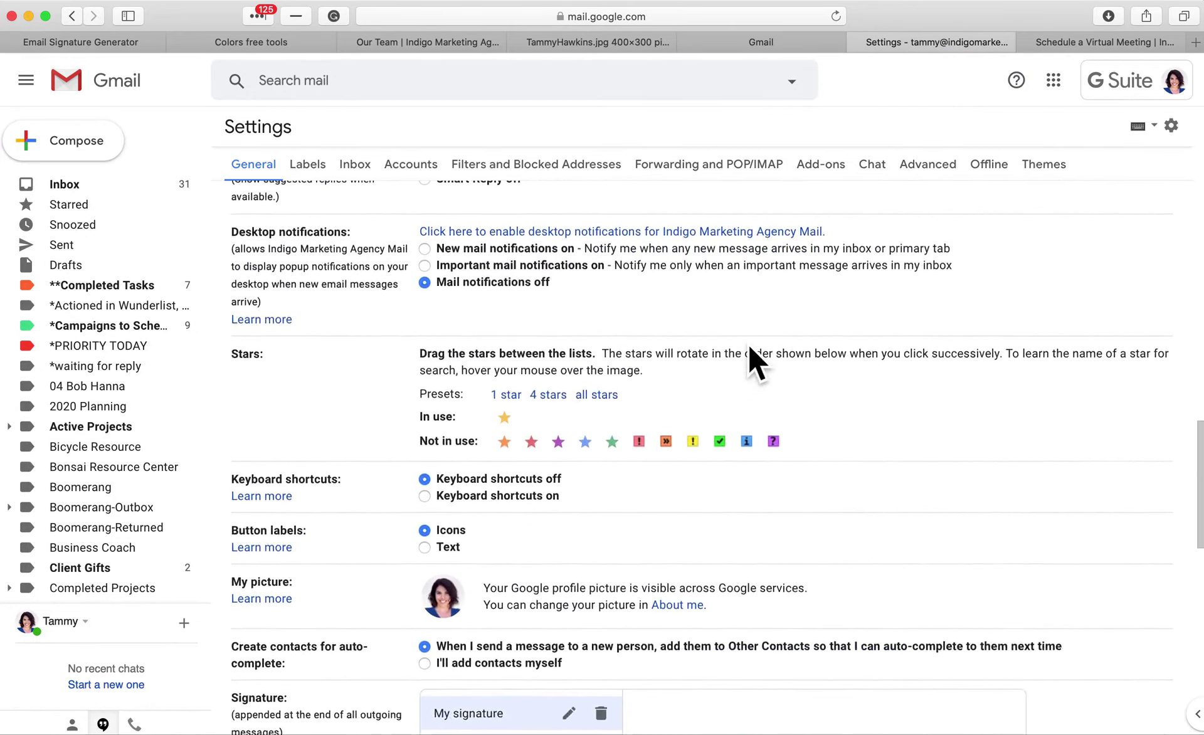
scroll(747, 343, down, 6)
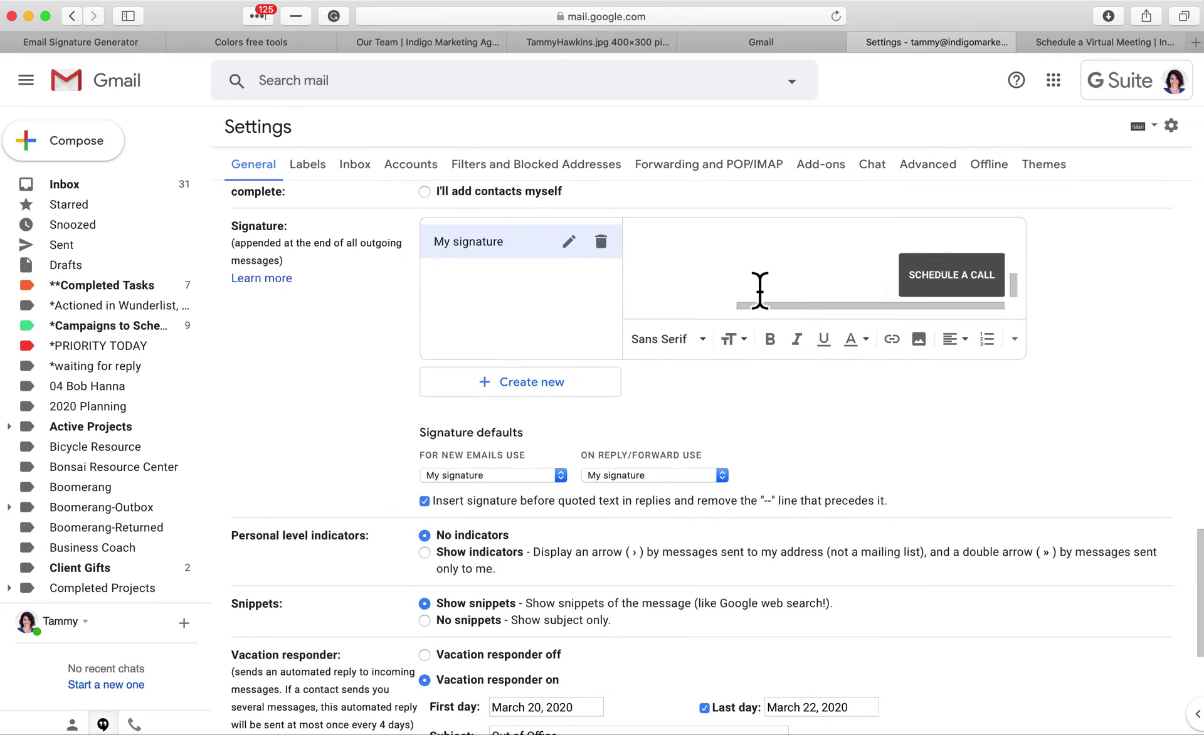
scroll(752, 295, left, 3)
scroll(760, 290, up, 5)
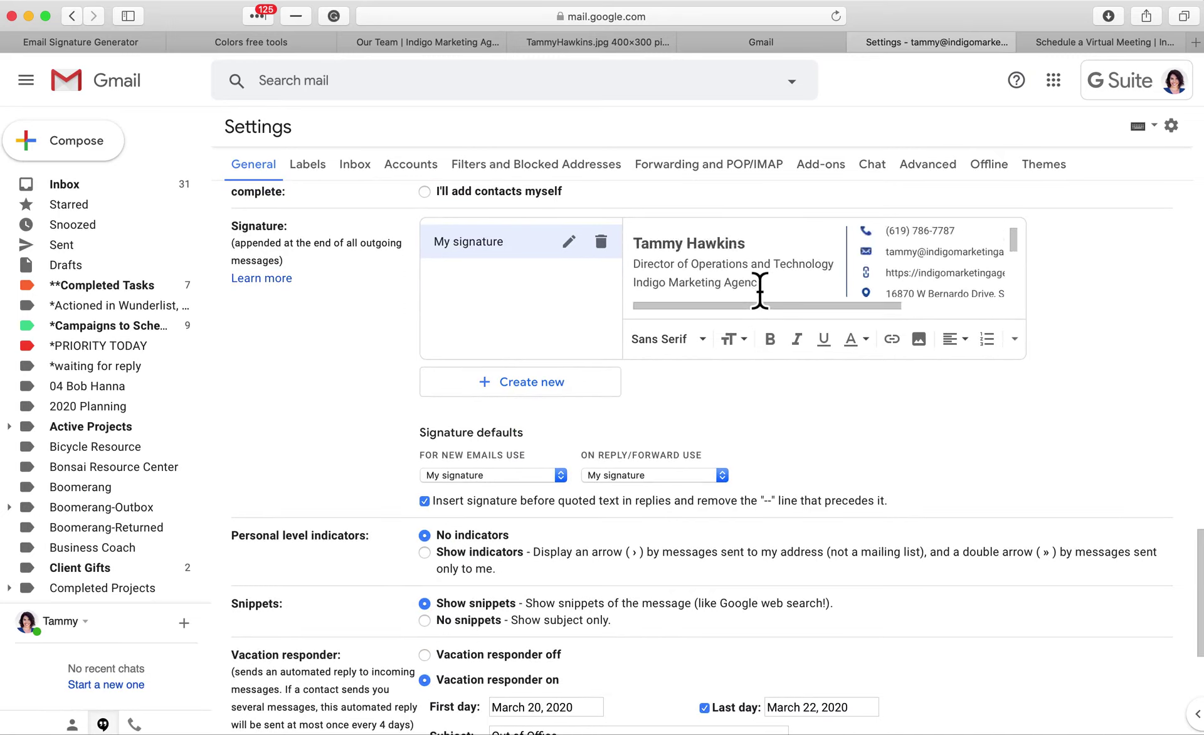
scroll(814, 415, down, 6)
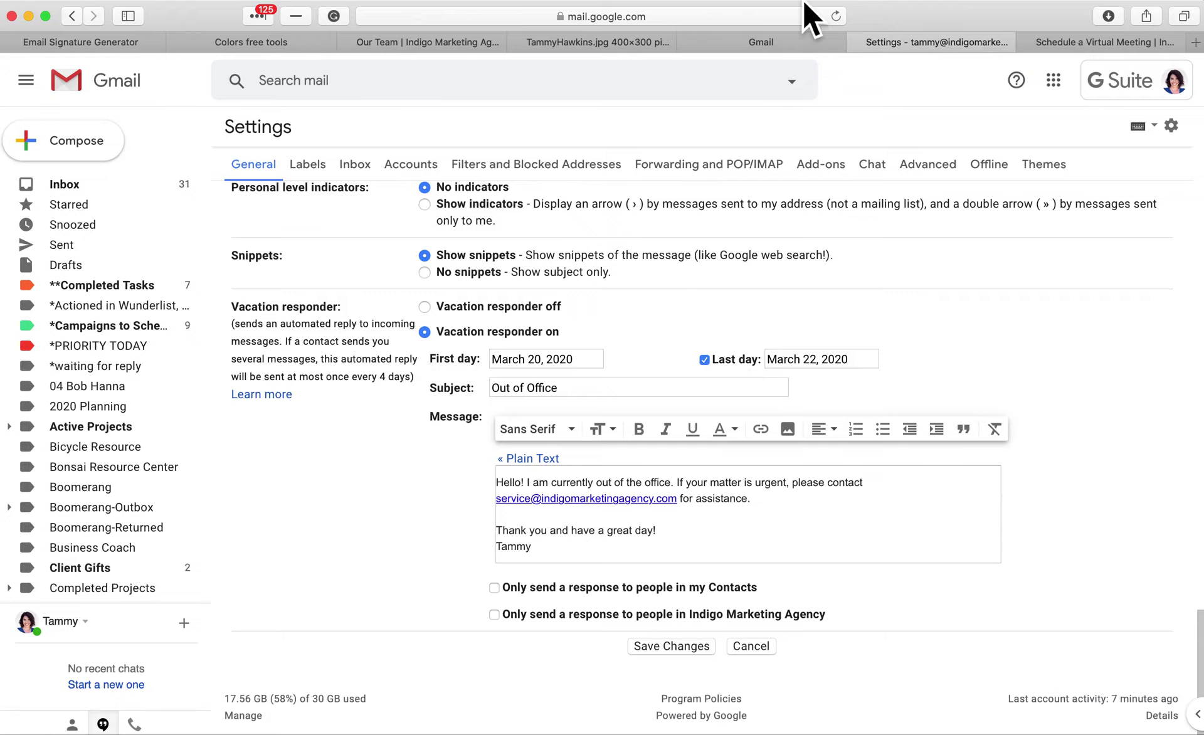
Switch to the open Gmail message "Thanks for Using Email Signature Generator" from HubSpot and read it through to the end
click(807, 50)
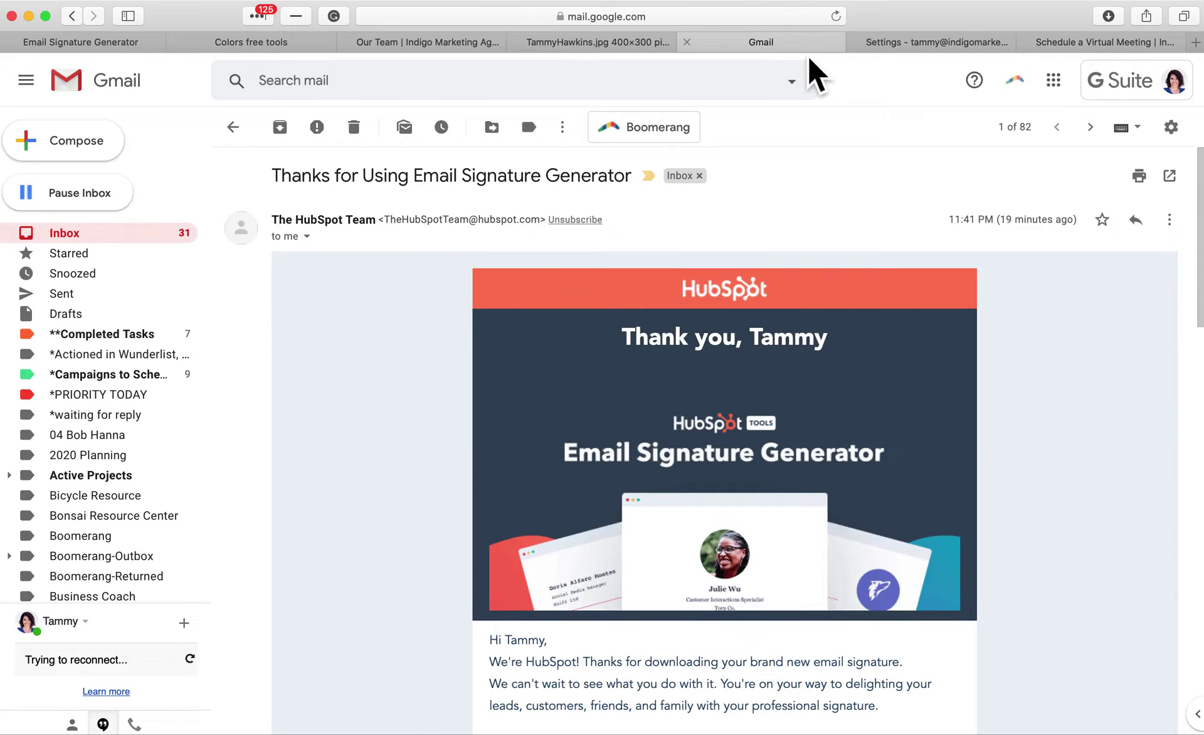
scroll(814, 276, down, 5)
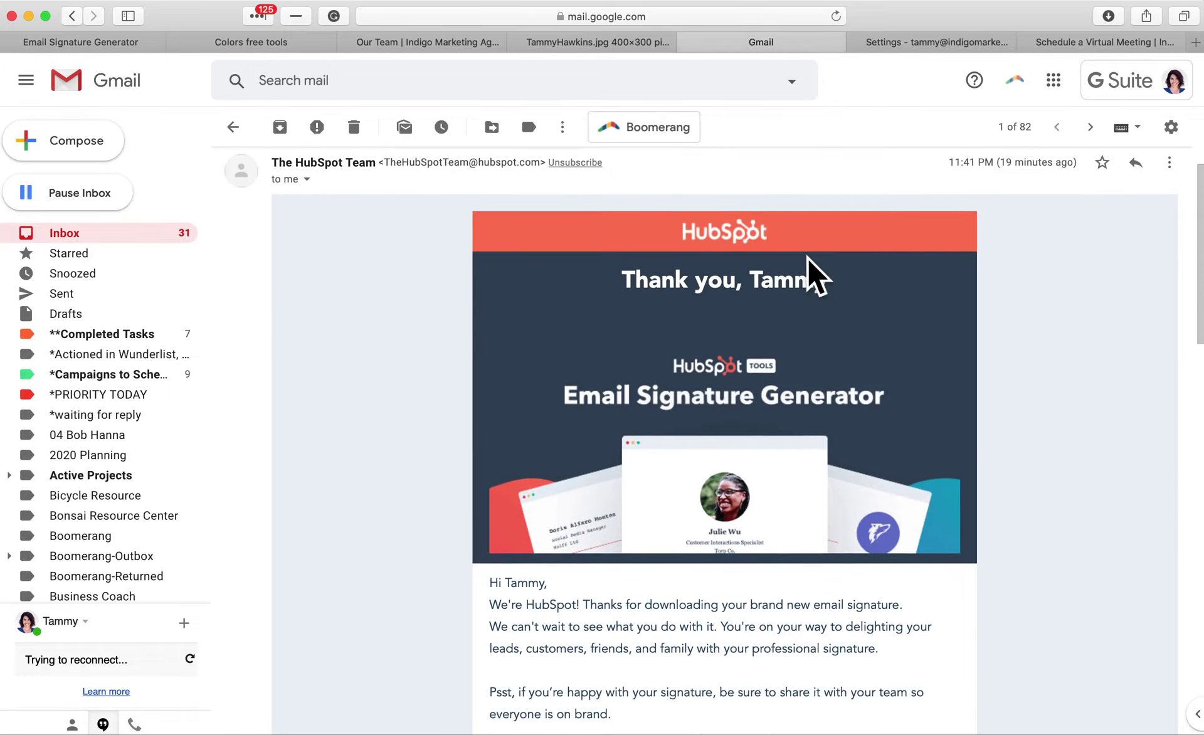
scroll(815, 276, down, 8)
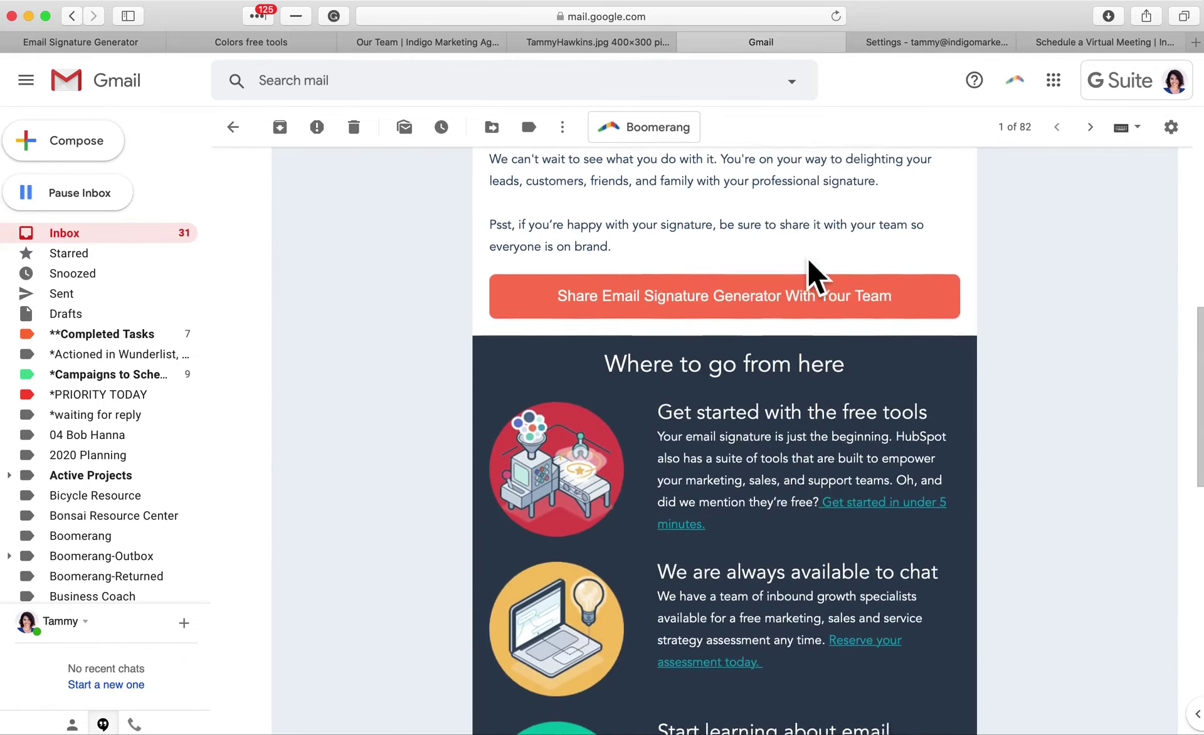
scroll(808, 258, down, 7)
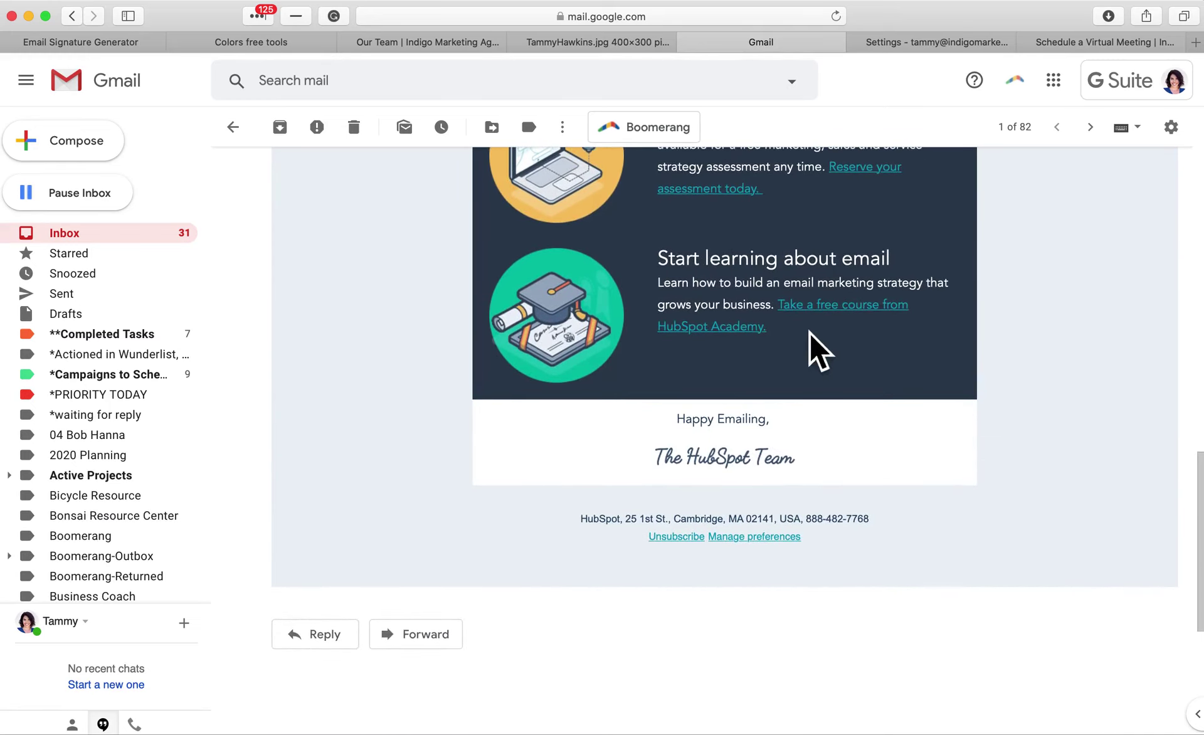